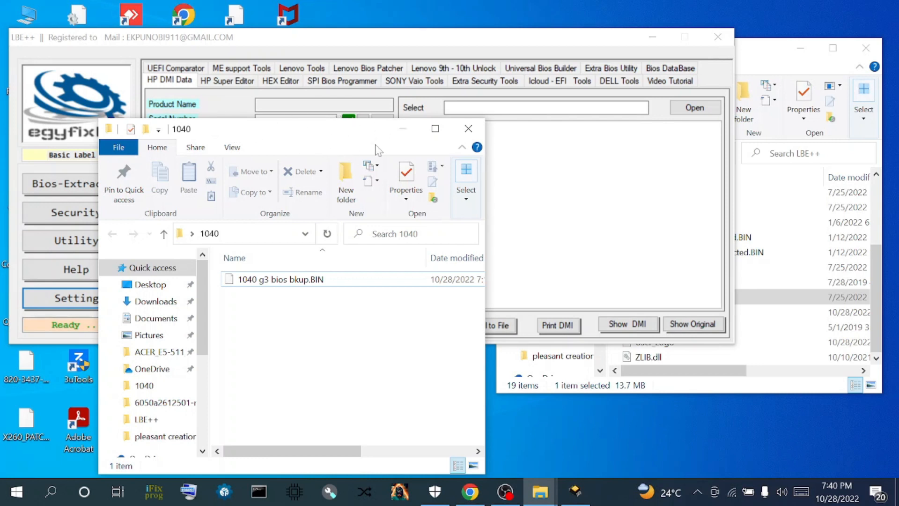
- Bring LBE++ forward on its HP DMI Data tab, cancelling the file picker without loading a BIOS file
left_click(655, 178)
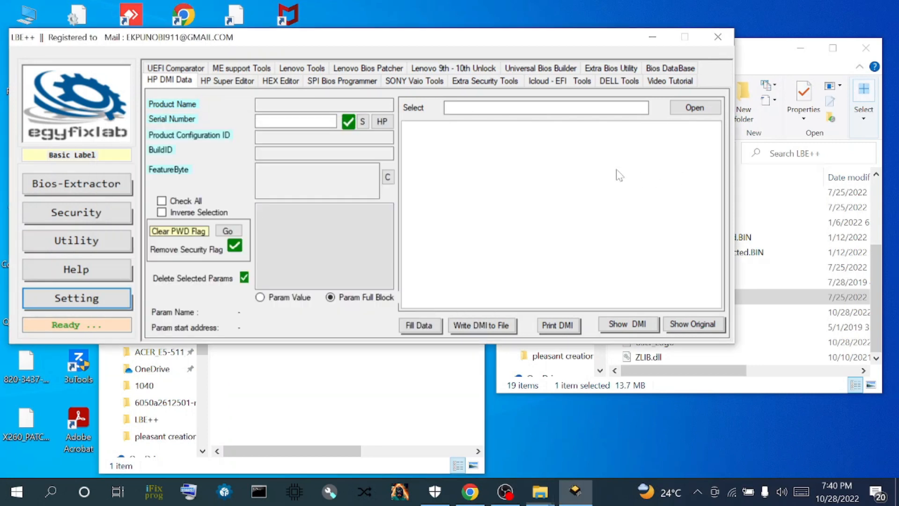
left_click(695, 107)
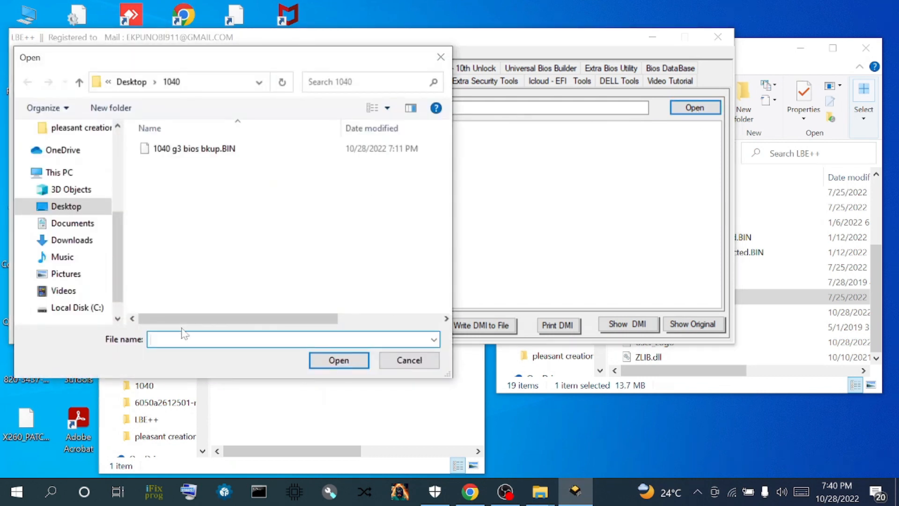
left_click(620, 165)
left_click(440, 57)
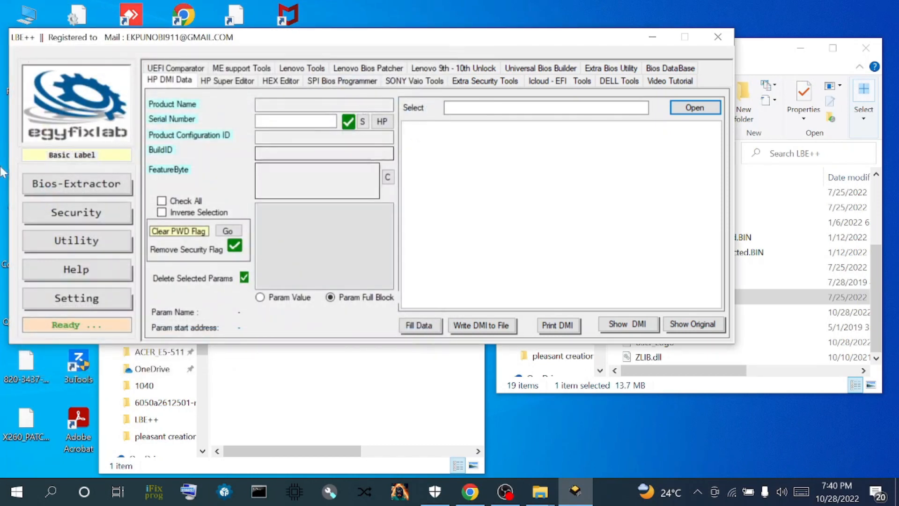
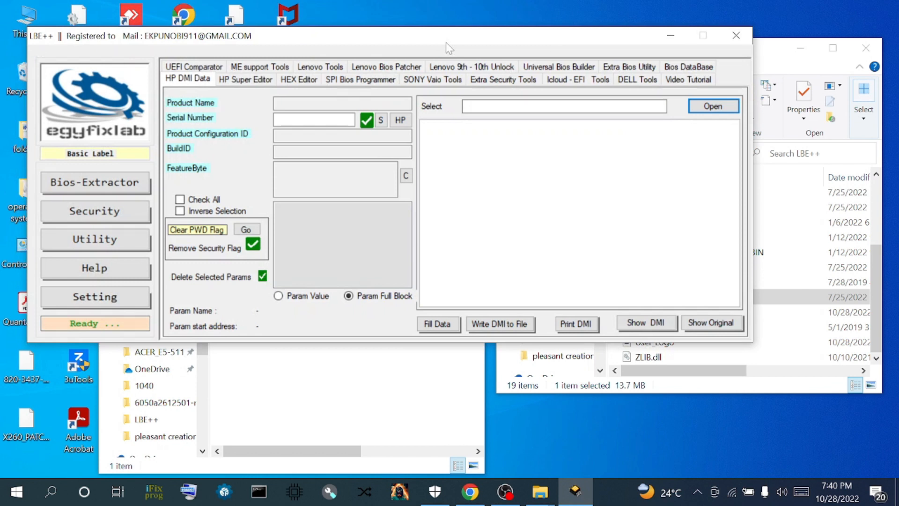
- Move the LBE++ window slightly higher on screen, keeping the empty HP DMI Data tab open
left_click_drag(446, 35, 452, 28)
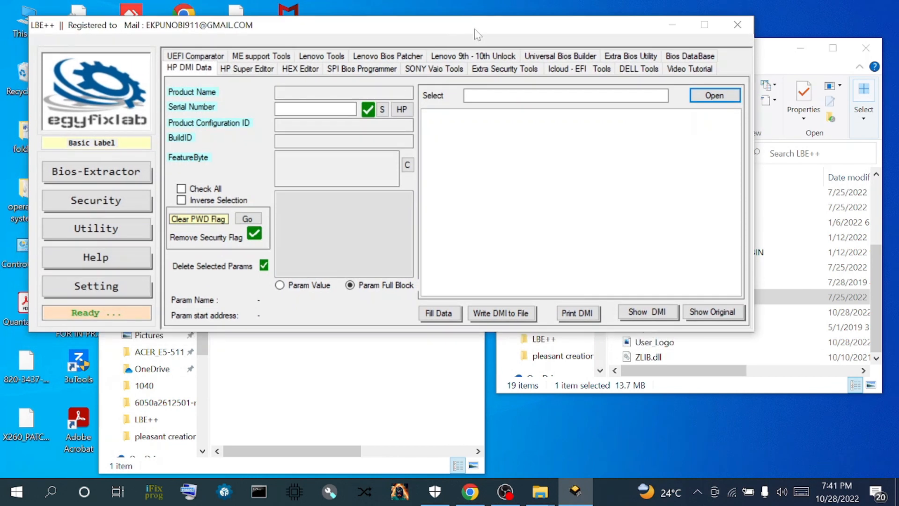
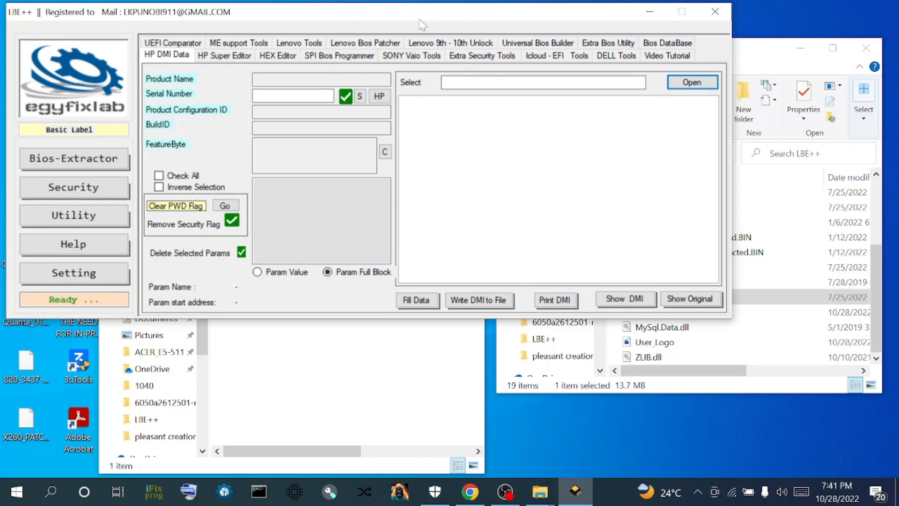
left_click(692, 82)
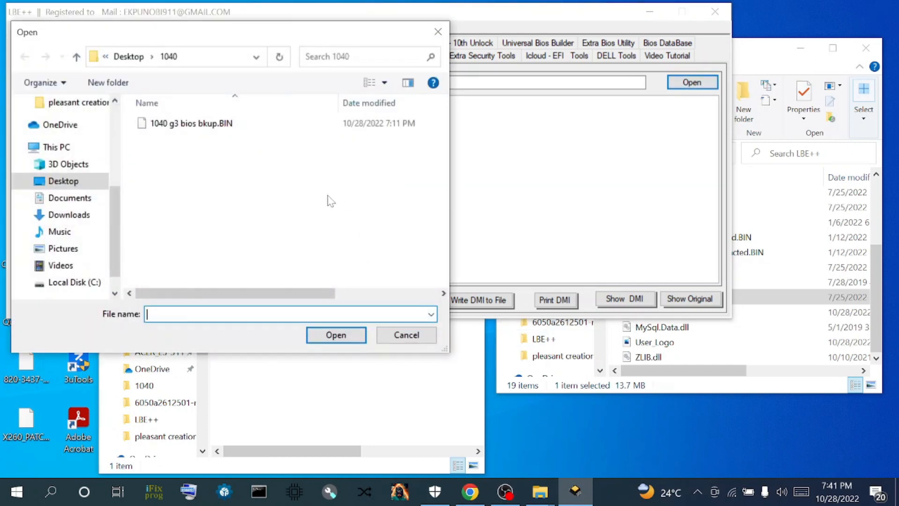
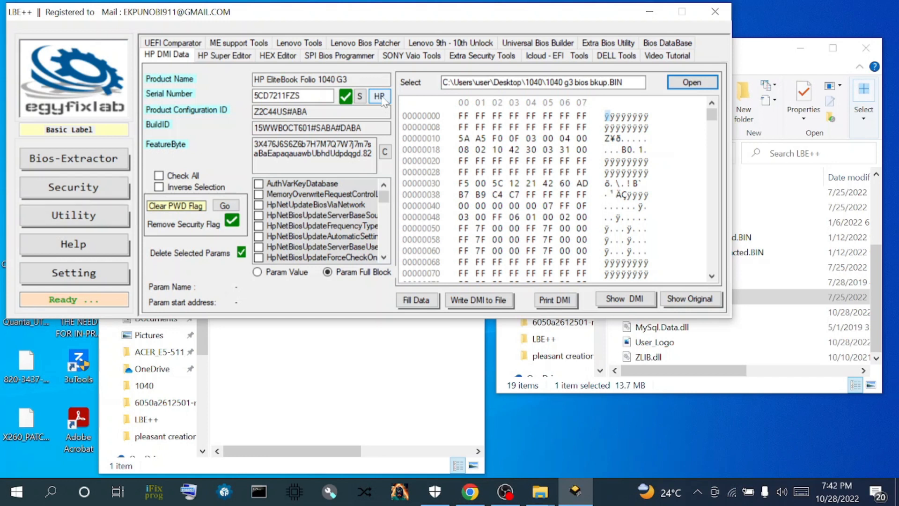
- Copy the 1040 G3 dump's serial number from LBE++, close the Edge window, and return to Chrome
left_click(379, 97)
left_click(482, 290)
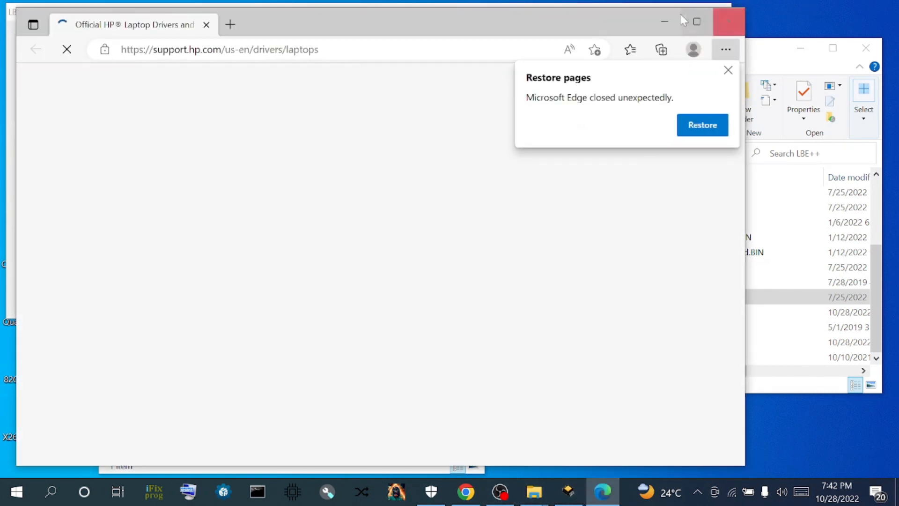
left_click(665, 21)
left_click(465, 491)
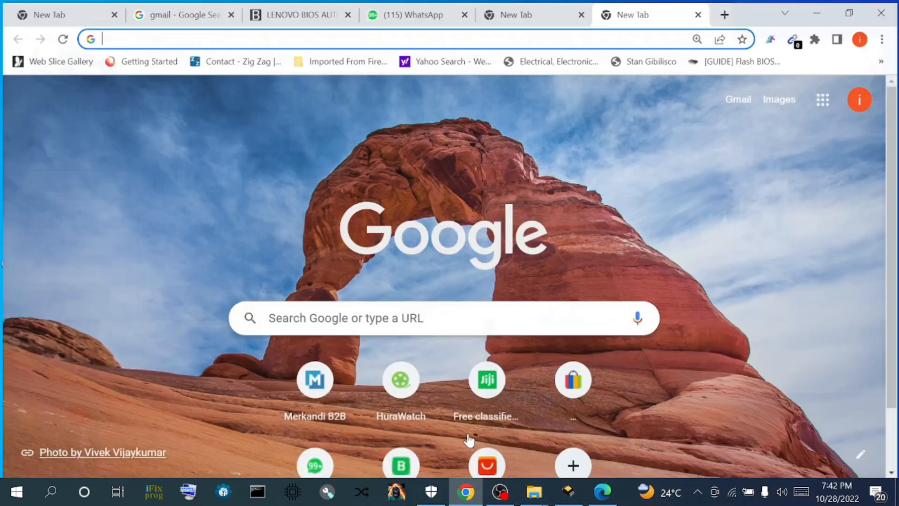
- Enter 'HP' in Chrome's address bar and go to the Official HP Laptop Drivers suggestion
left_click(561, 37)
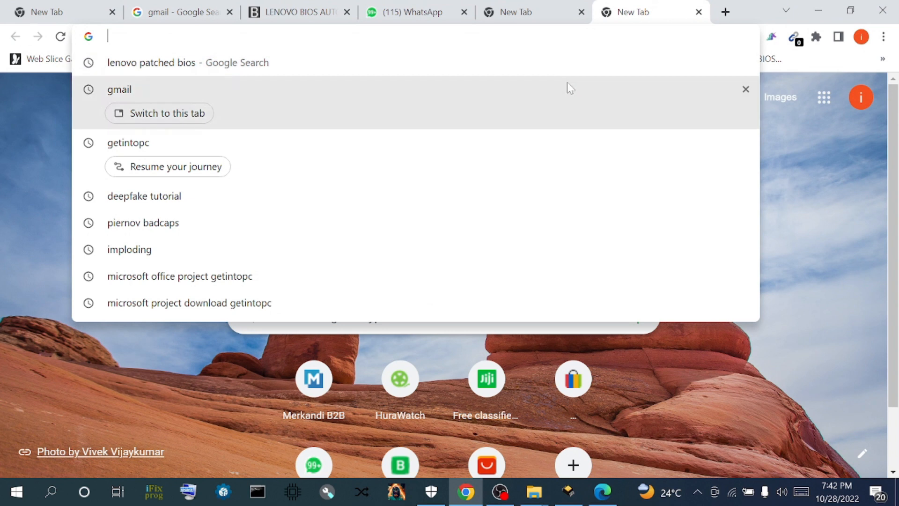
type("HP")
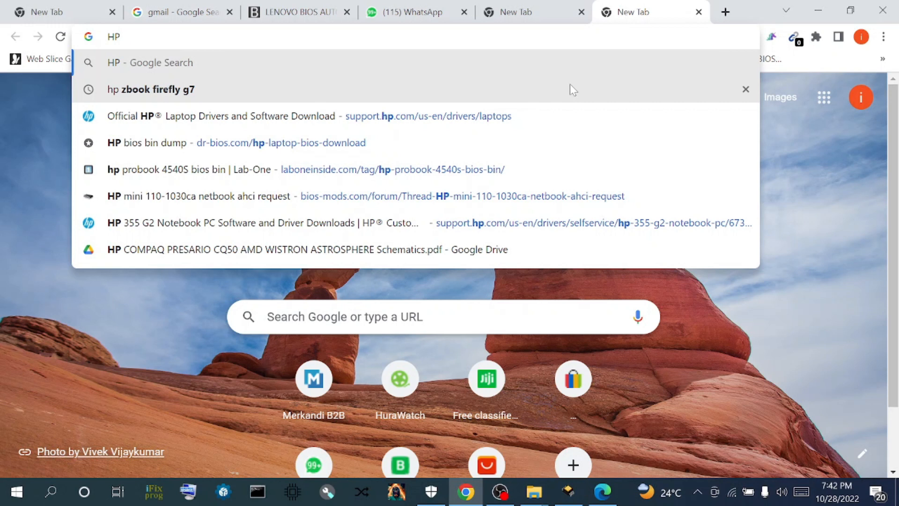
left_click(193, 118)
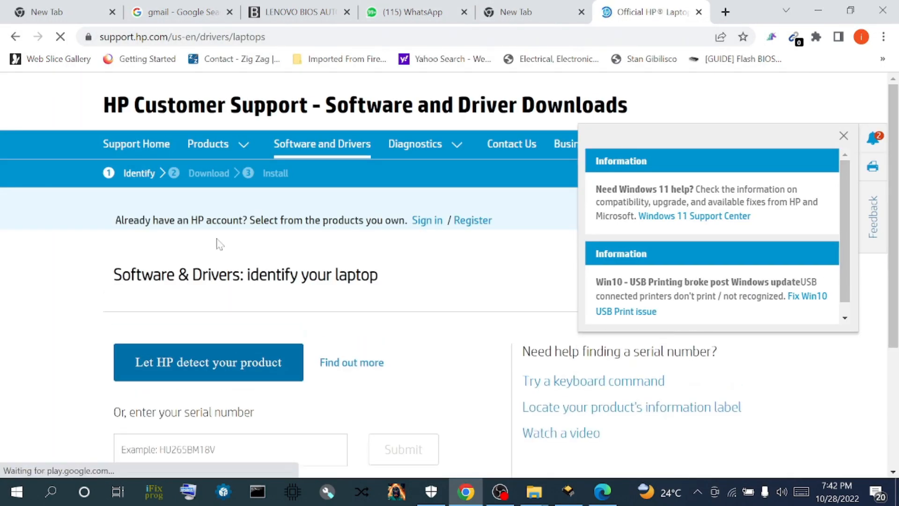
- Paste the copied serial number into HP's serial number box and submit it
scroll(437, 373, "down", 3)
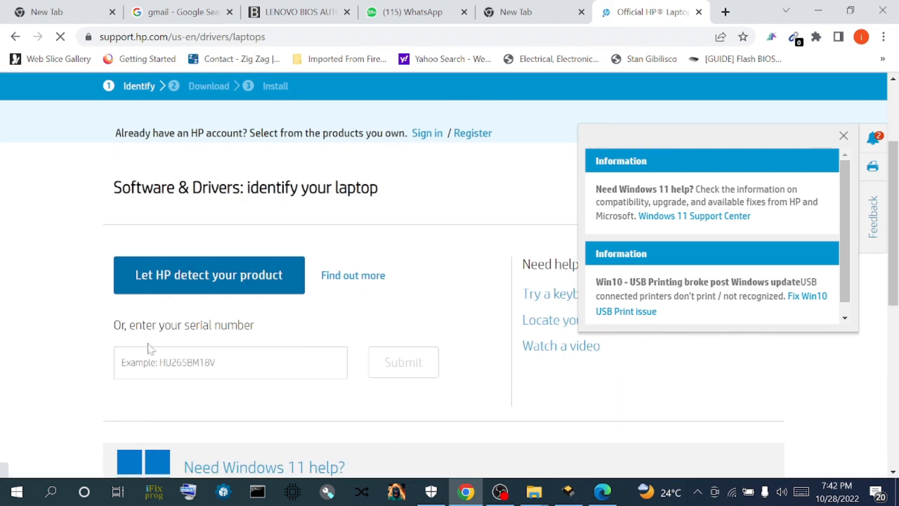
right_click(173, 365)
left_click(206, 255)
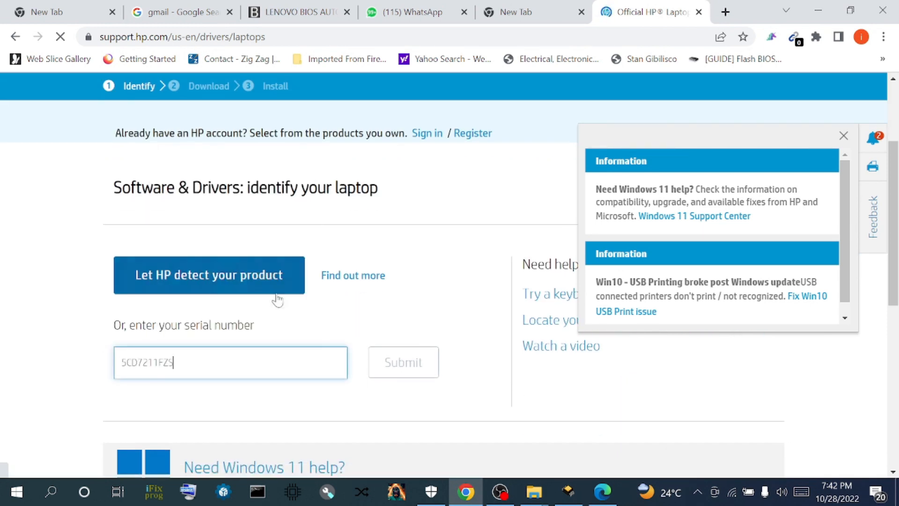
left_click(421, 377)
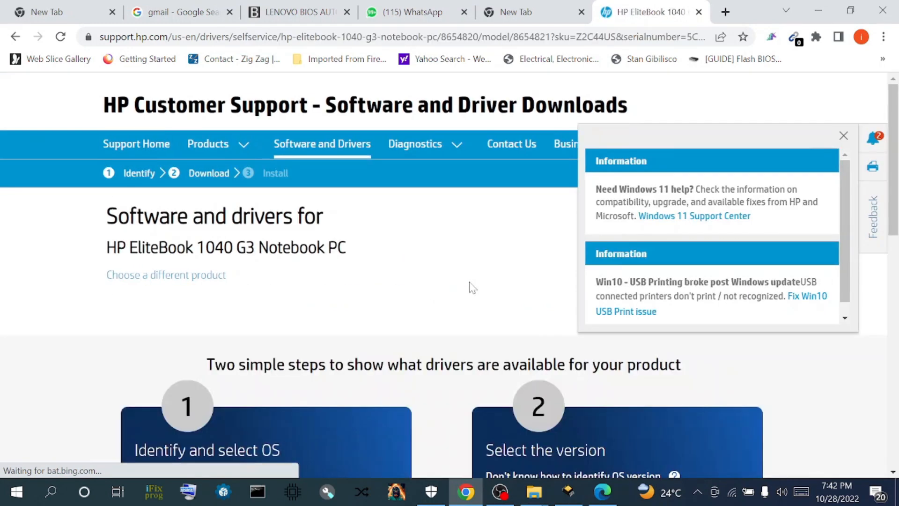
- Select Windows 10 (64-bit) as the operating system and submit to list drivers
scroll(370, 346, "down", 3)
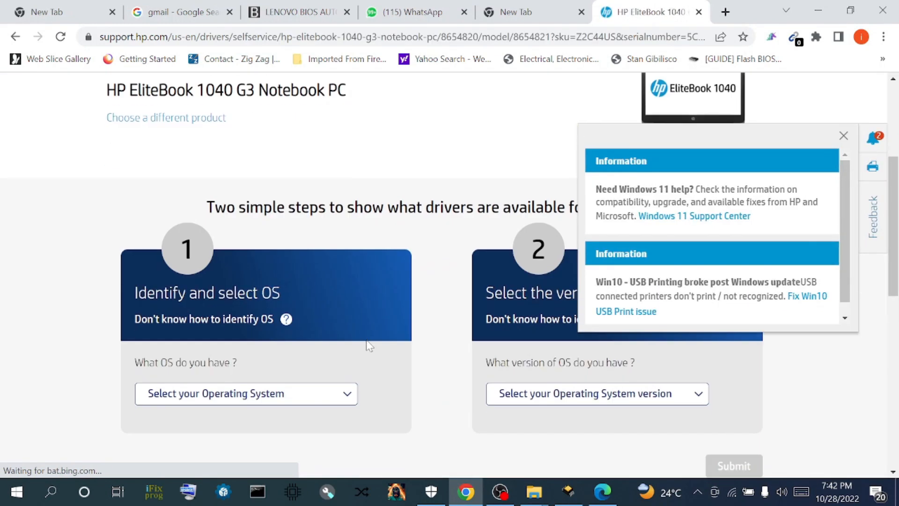
left_click(345, 394)
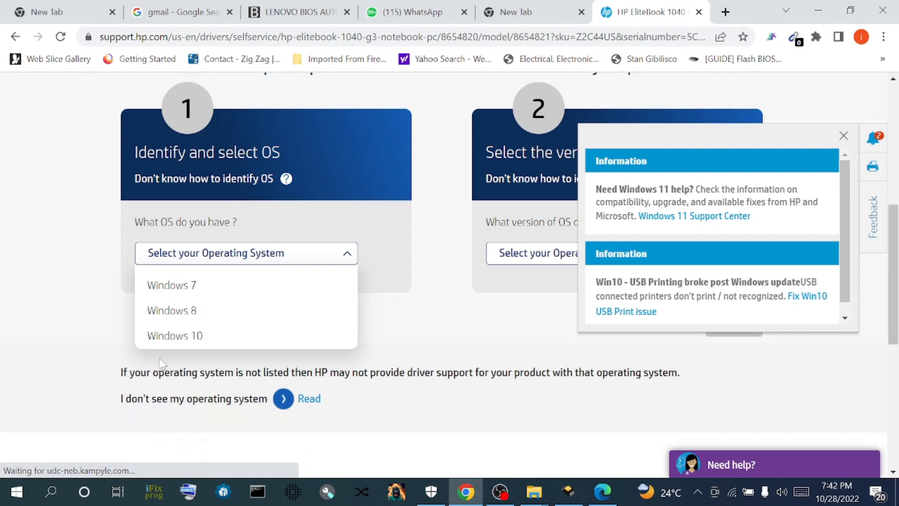
left_click(169, 335)
left_click(528, 256)
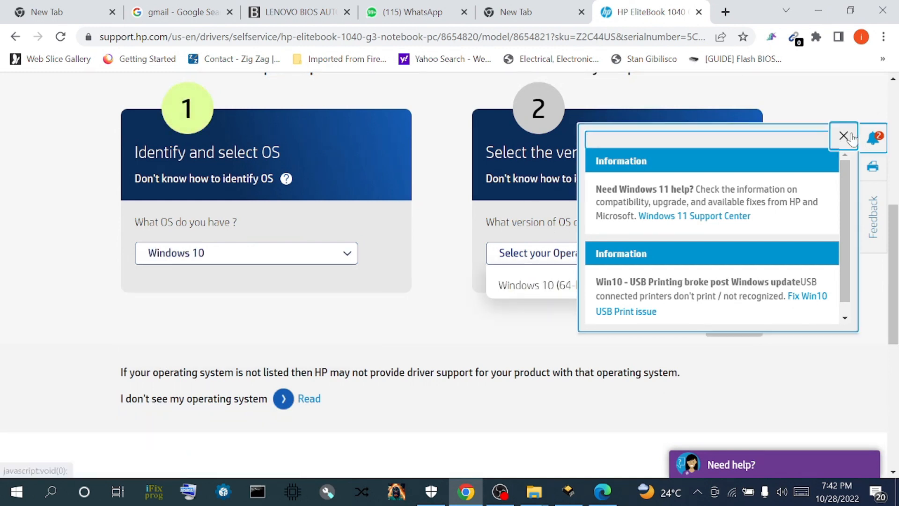
left_click(843, 135)
left_click(615, 261)
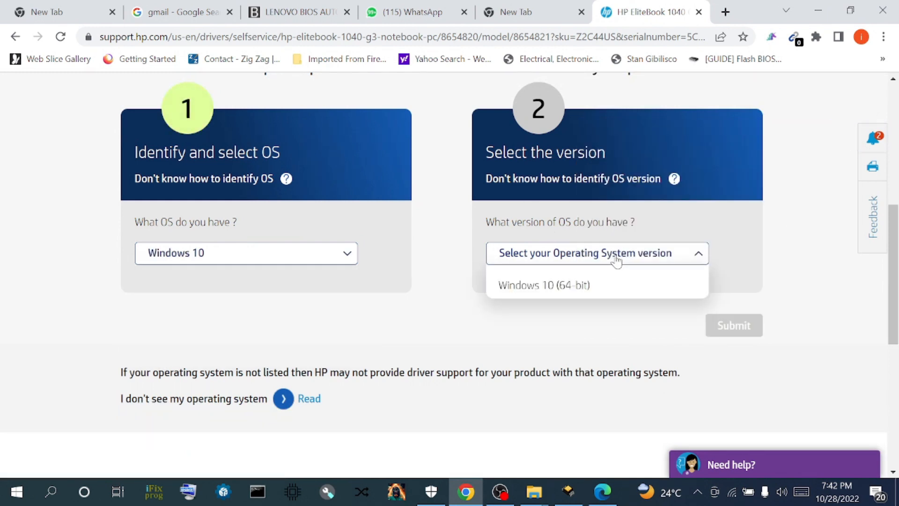
left_click(593, 285)
left_click(740, 325)
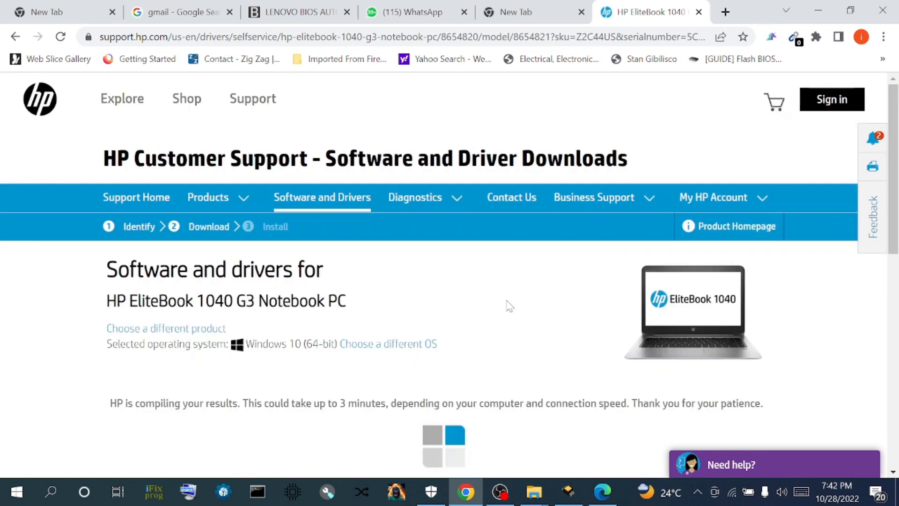
- Download HP Notebook System BIOS Update (N83) 01.57 Rev.A manually from the BIOS driver category
scroll(547, 287, "down", 1)
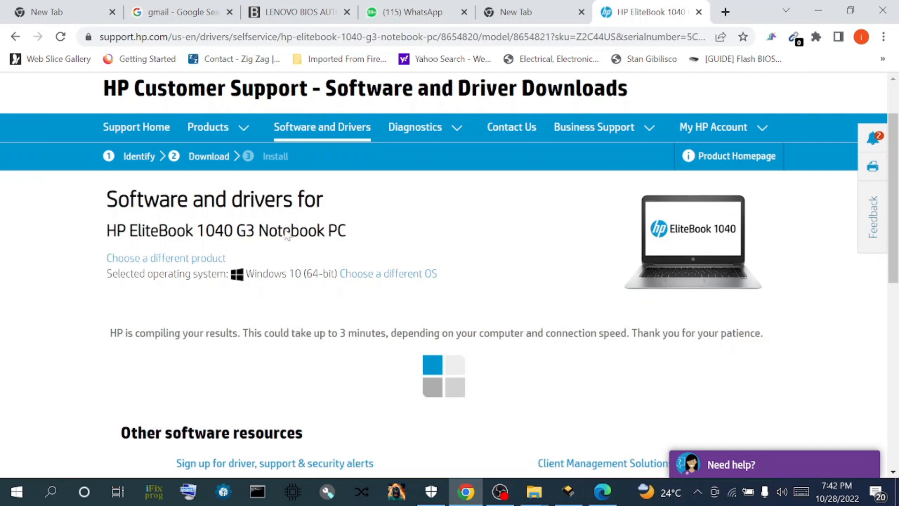
scroll(379, 265, "down", 5)
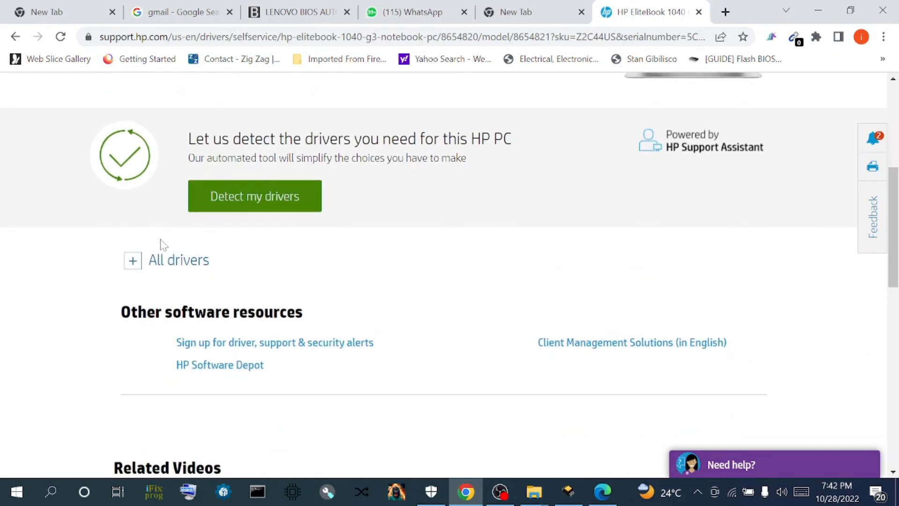
left_click(133, 261)
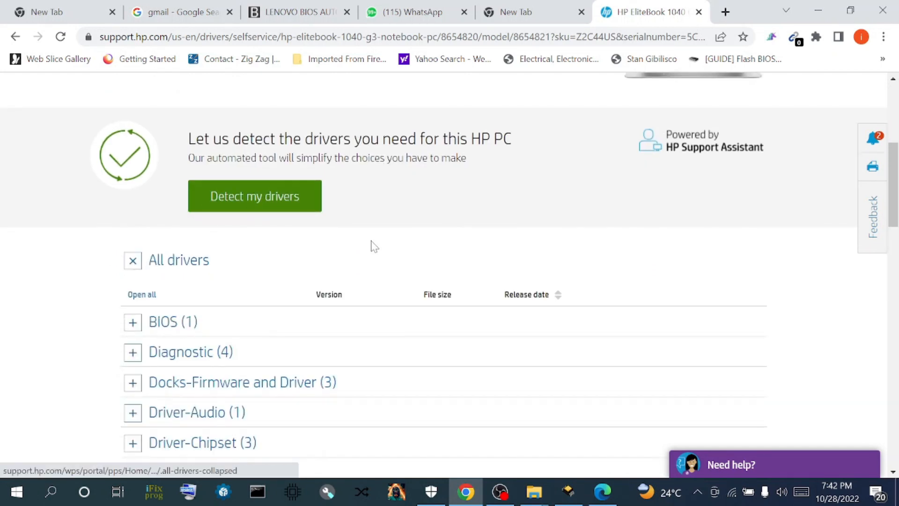
left_click(133, 322)
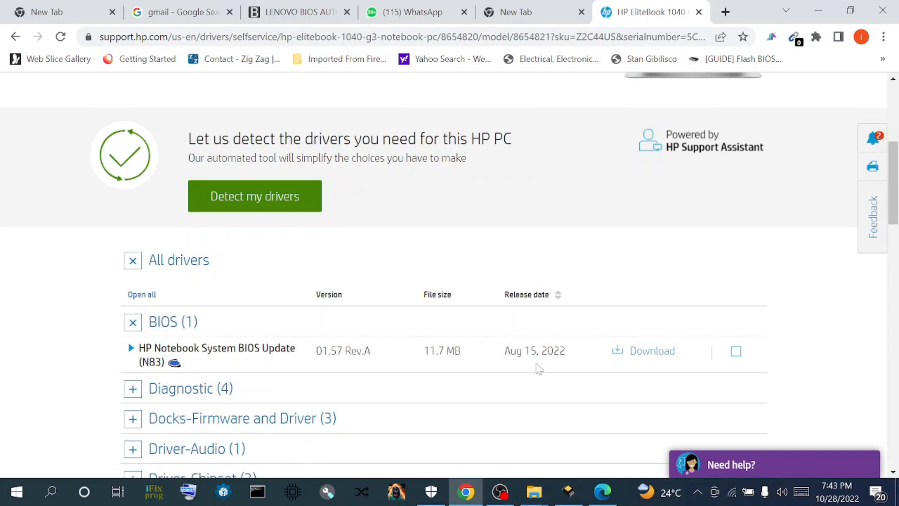
left_click(650, 355)
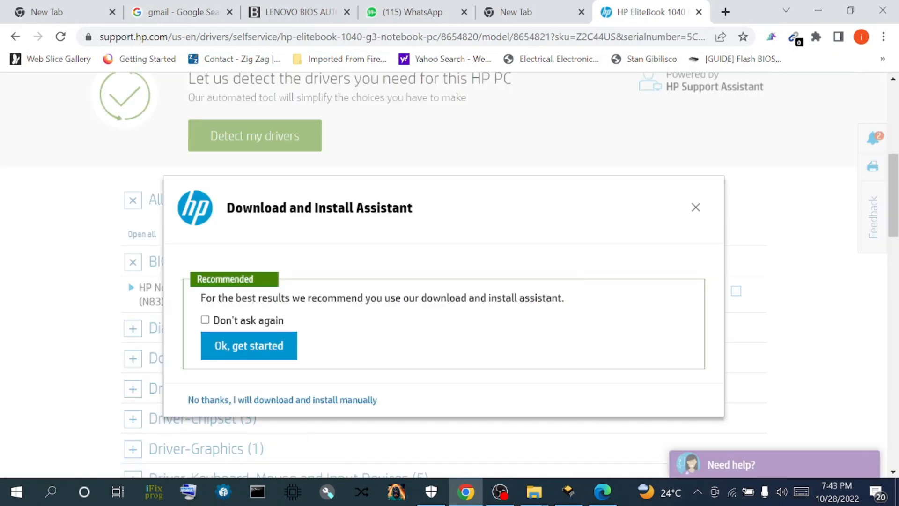
left_click(335, 406)
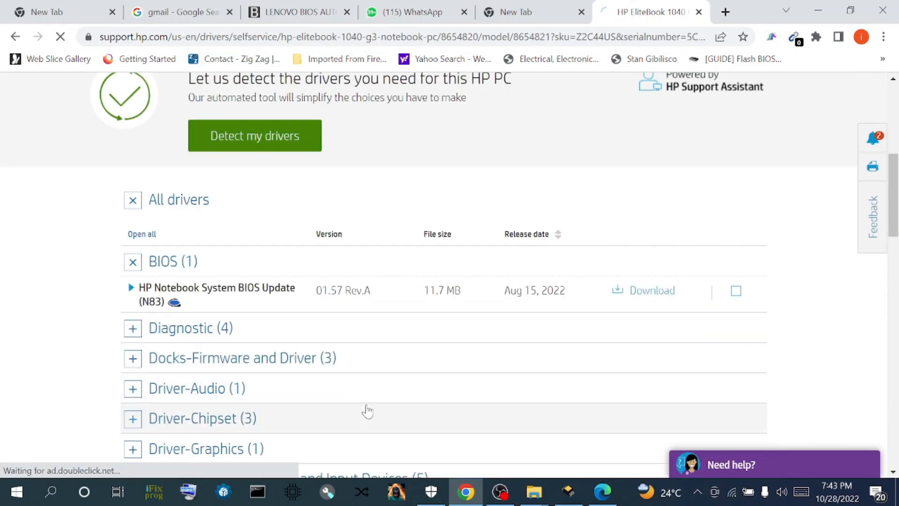
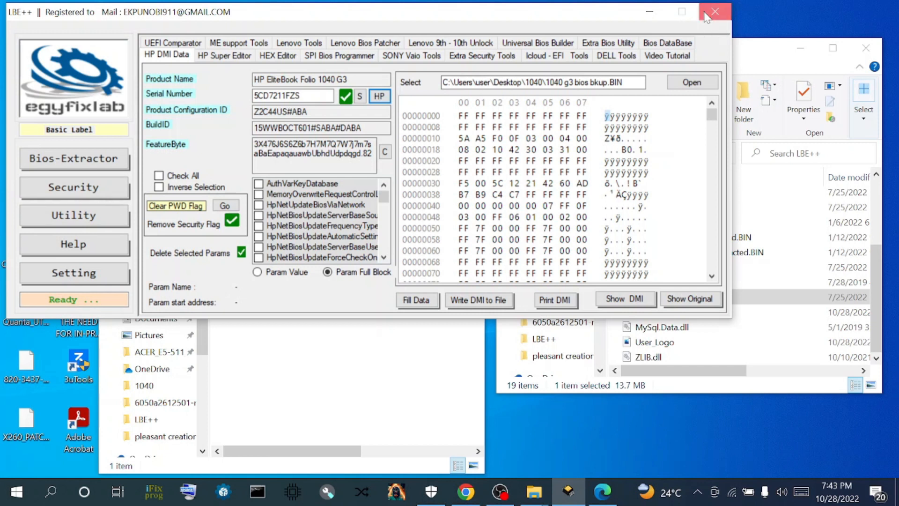
- Close LBE++ and move sp141515 from Downloads into the 1040 folder beside the BIOS backup
left_click(707, 17)
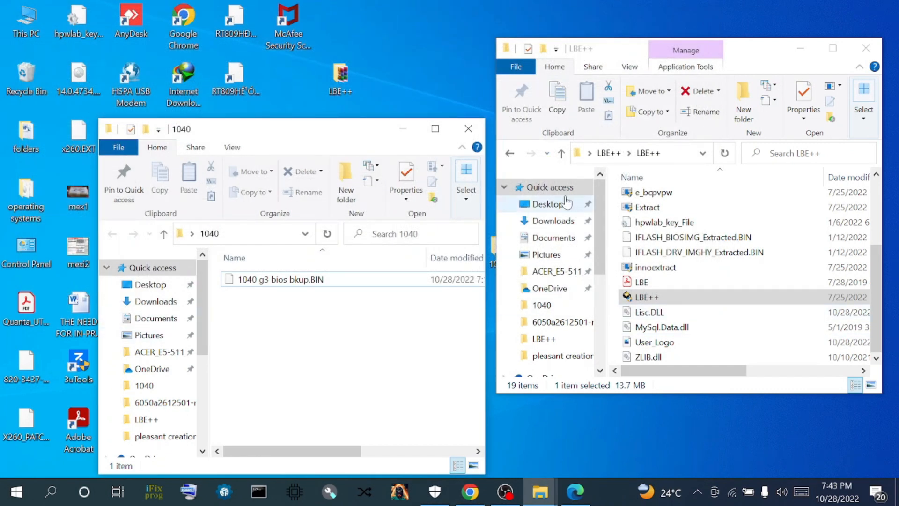
left_click(550, 220)
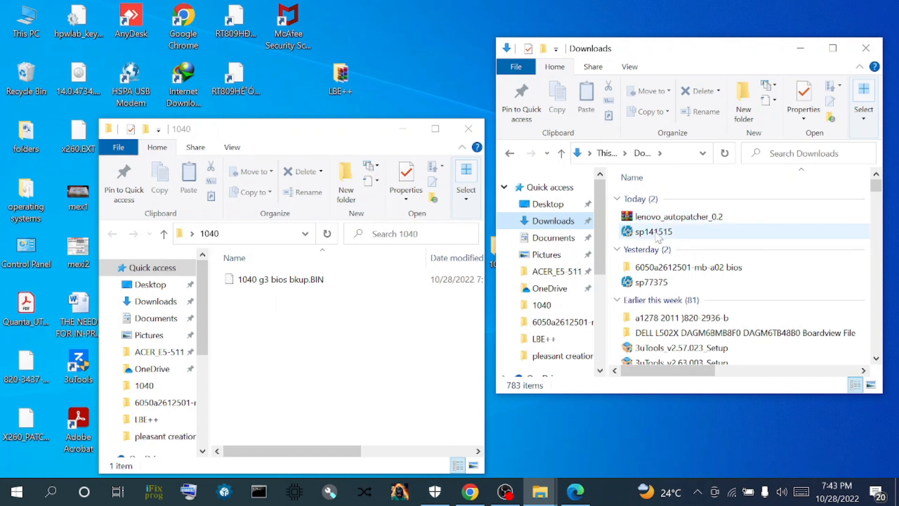
left_click_drag(664, 233, 355, 340)
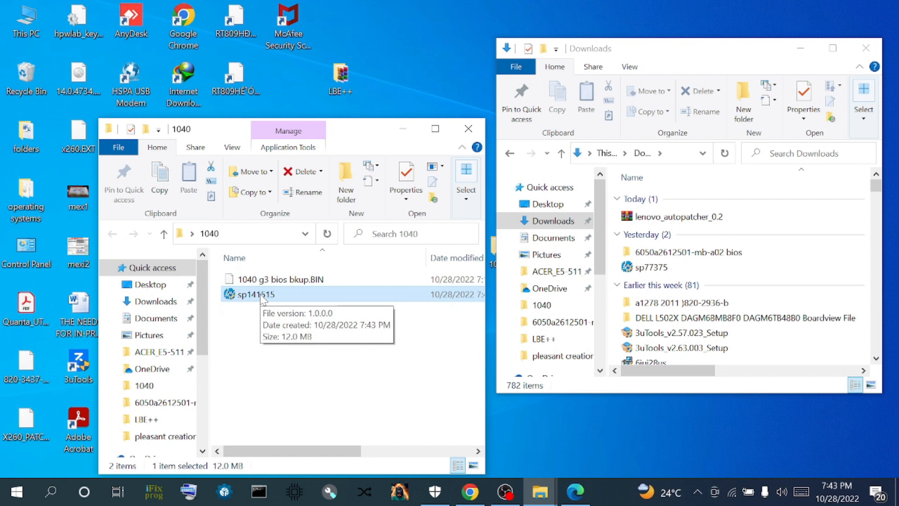
- Extract sp141515 to its own sp141515 folder, check it holds N83_0157.bin, then minimise the window
right_click(261, 298)
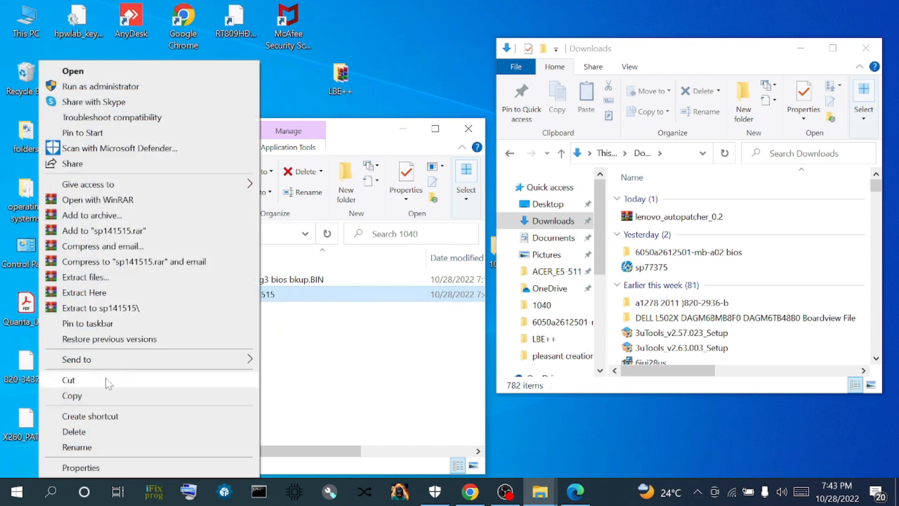
left_click(103, 311)
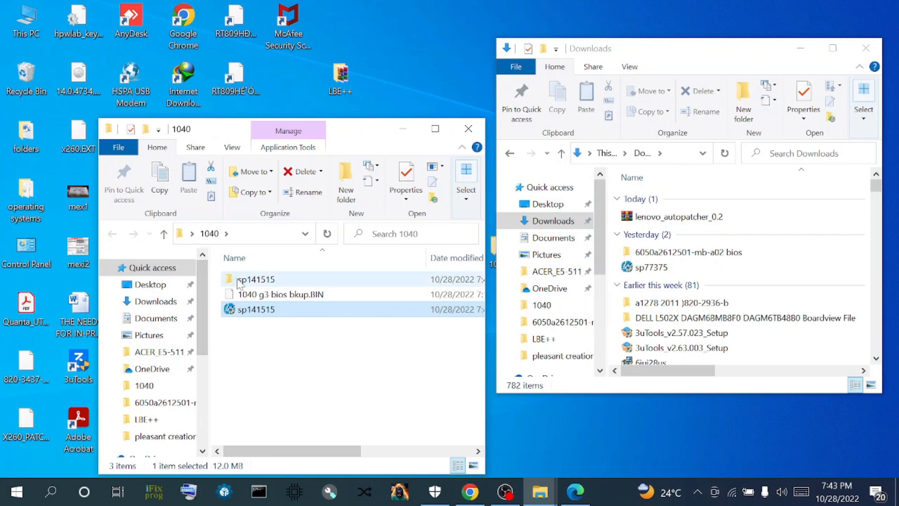
left_click(238, 281)
double_click(239, 281)
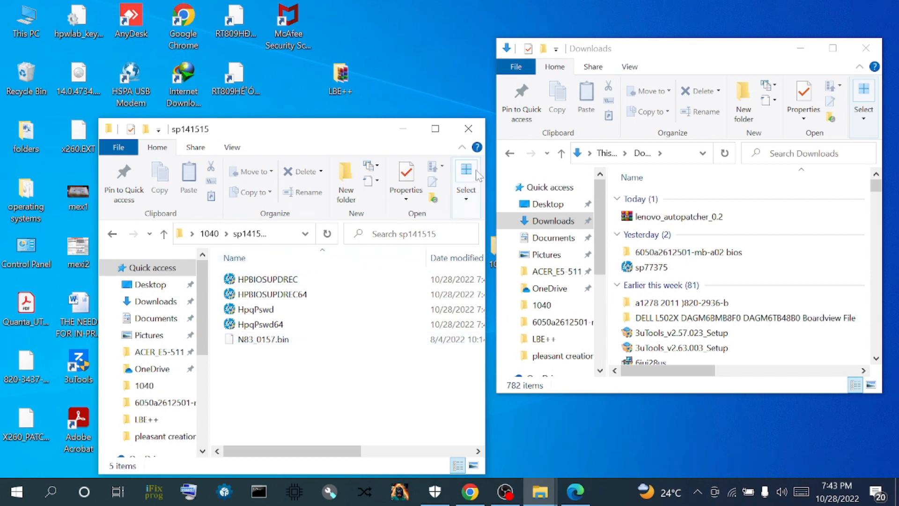
left_click(408, 133)
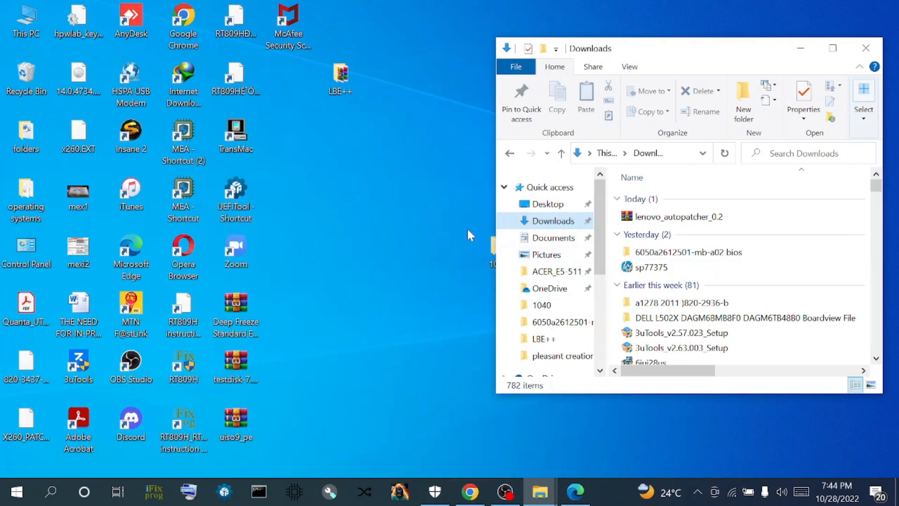
- Open the 1040 g3 bios bkup.BIN dump from the 1040 folder in UEFITool
double_click(486, 246)
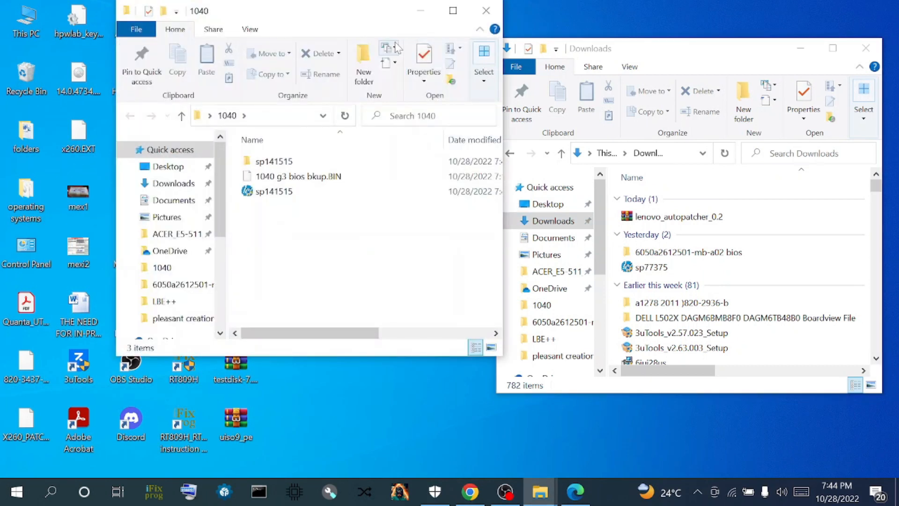
left_click_drag(300, 11, 498, 37)
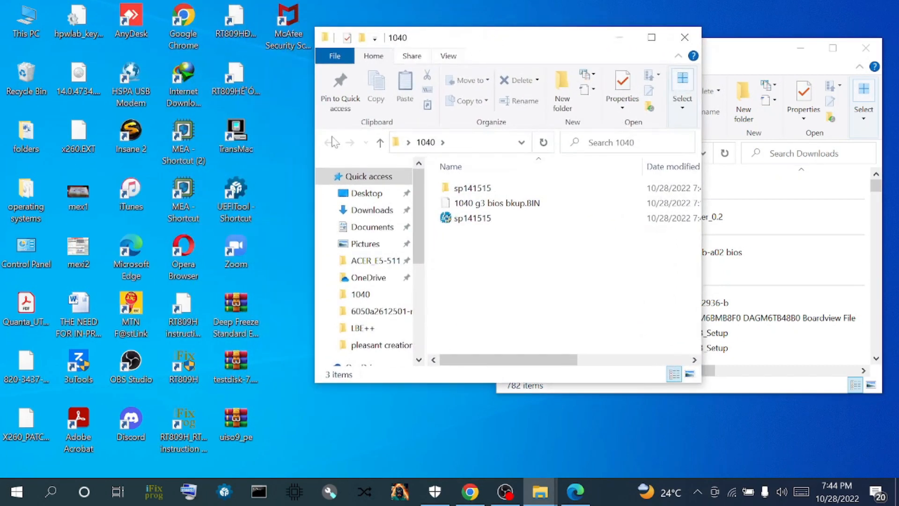
left_click(459, 203)
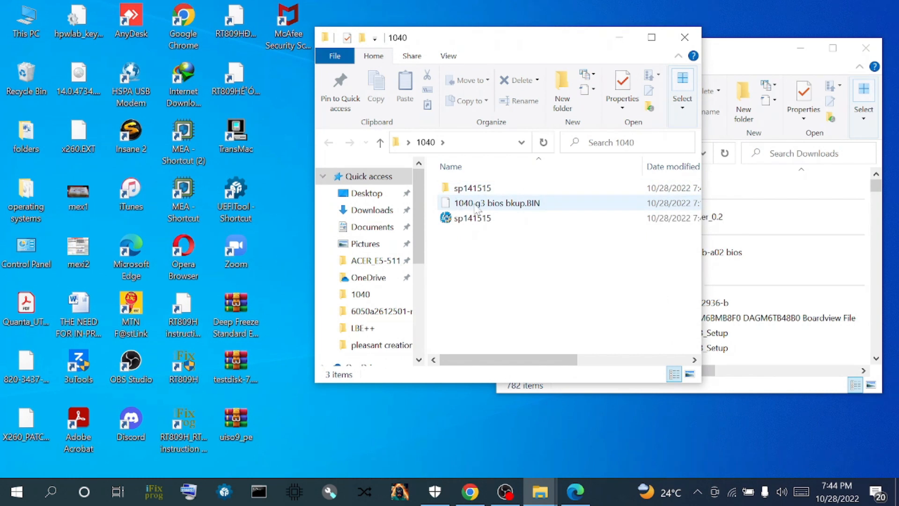
left_click_drag(314, 218, 243, 195)
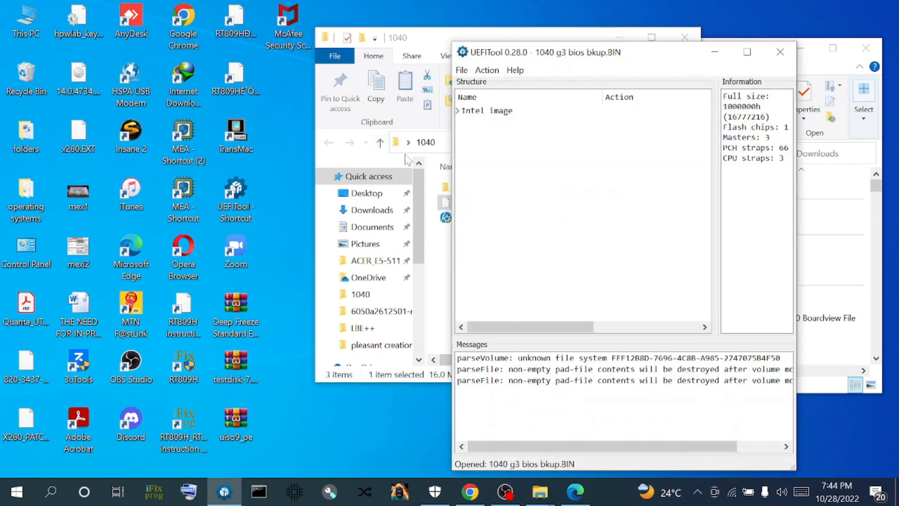
left_click_drag(637, 51, 291, 48)
- Replace the Intel image's BIOS region as is with sp141515\N83_0157.bin
left_click(117, 105)
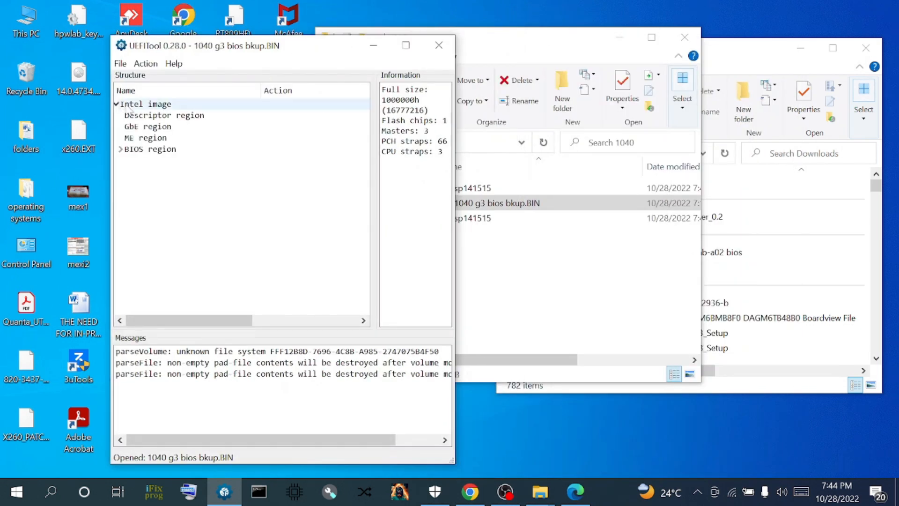
right_click(134, 150)
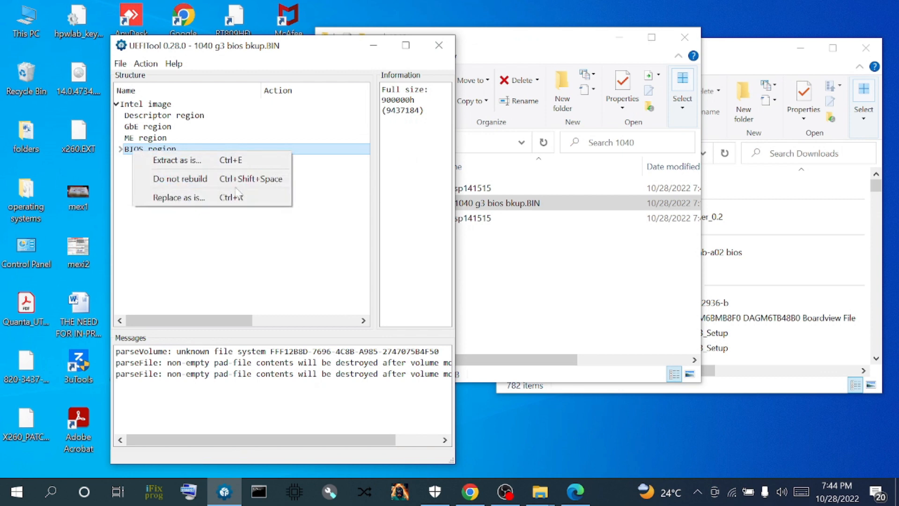
left_click(177, 196)
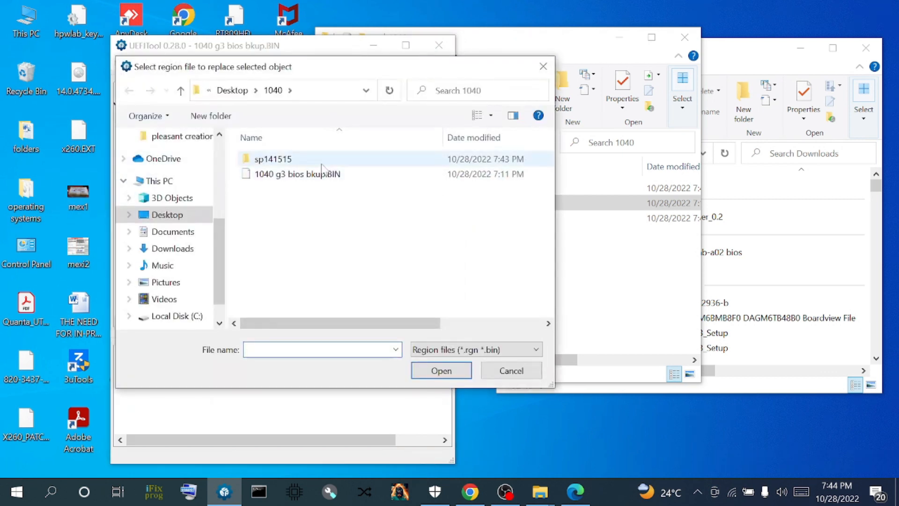
double_click(263, 158)
double_click(270, 162)
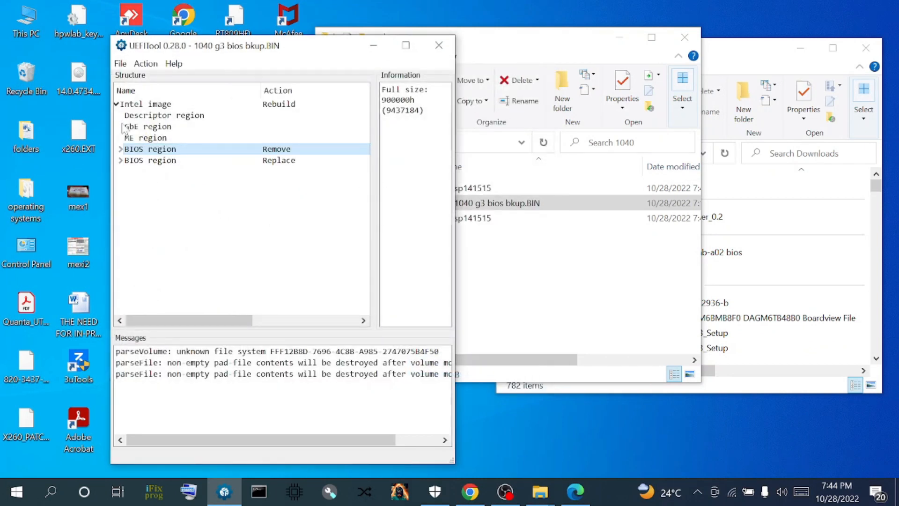
left_click(121, 63)
mouse_move(145, 64)
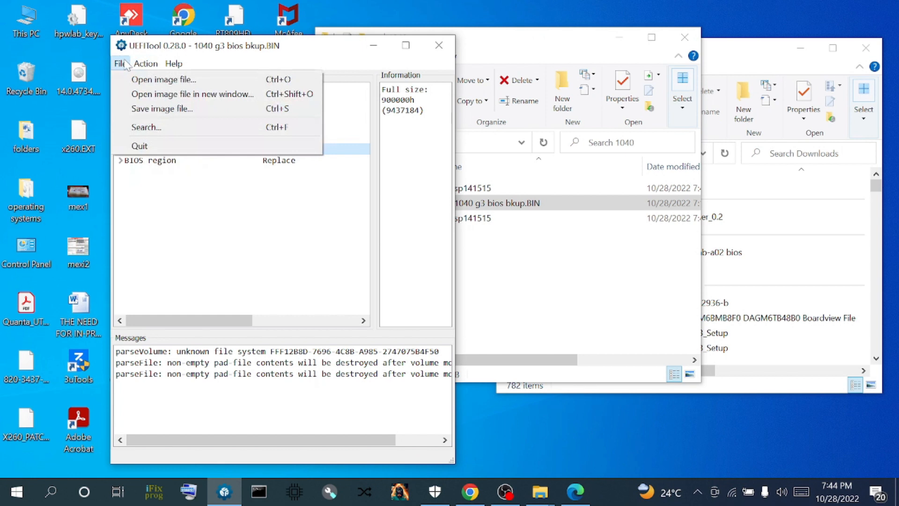
- Save the rebuilt image as 1040_BIOS_REGION_REPLCD.BIN without reopening it, then close UEFITool
left_click(133, 109)
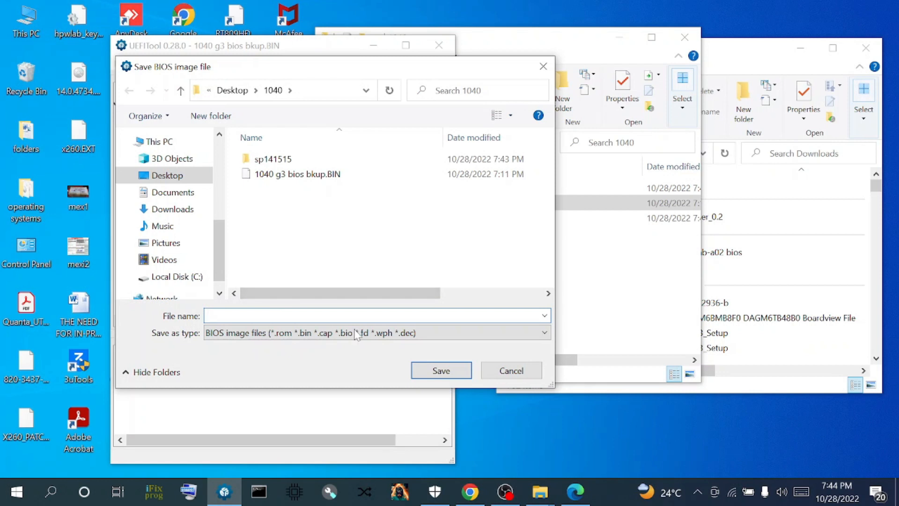
type("1")
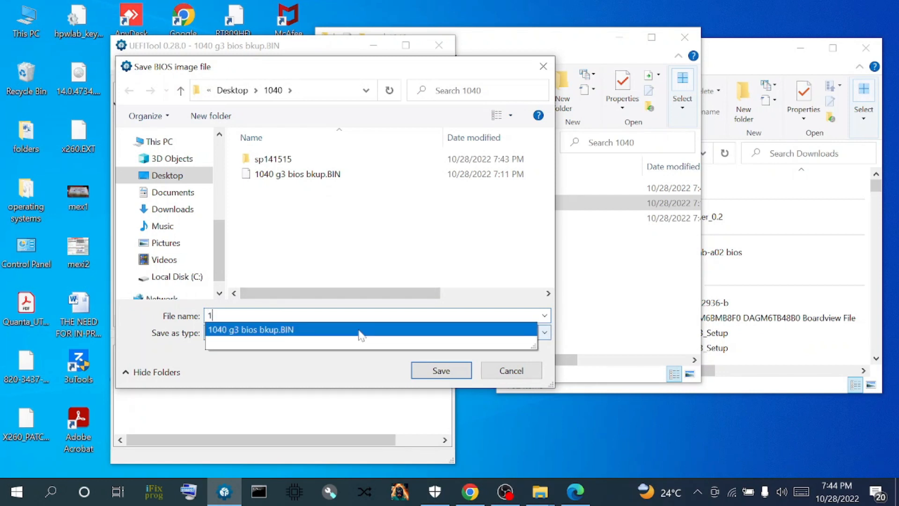
type("040_BIOS_RE")
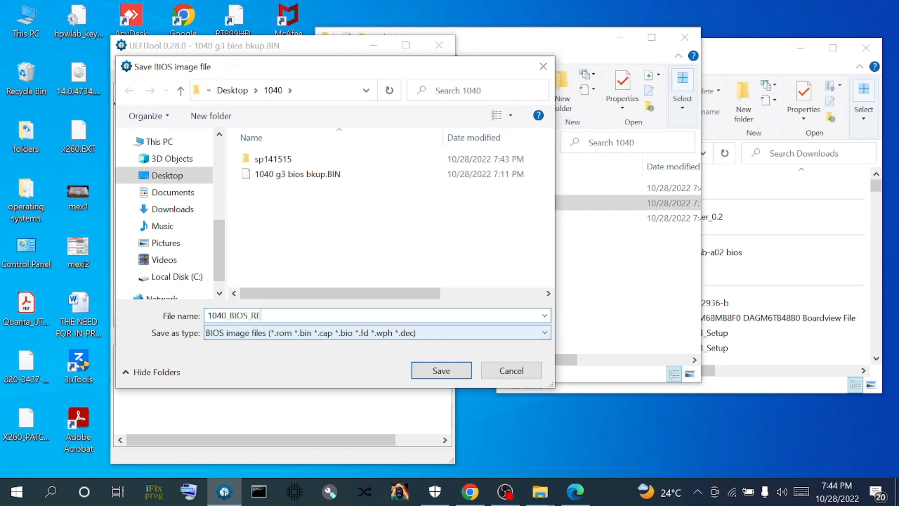
type("GION_REPLCD.BIN")
left_click(441, 372)
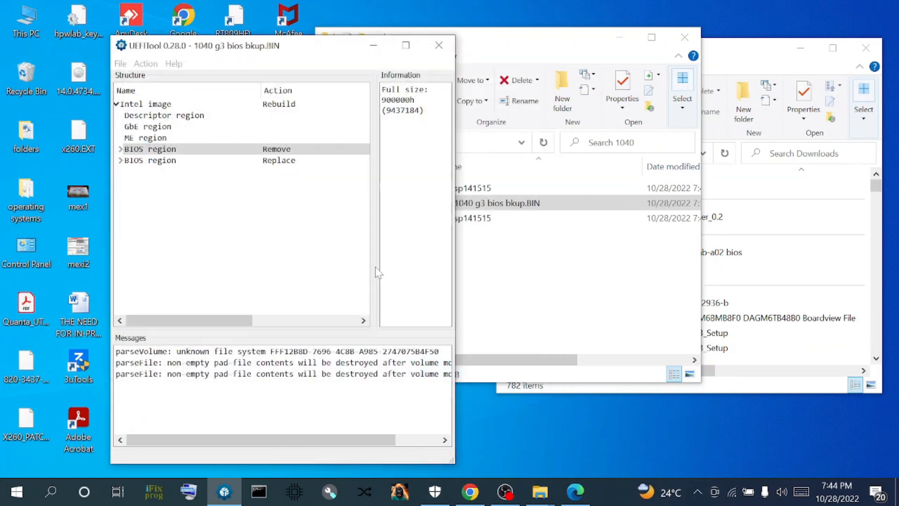
left_click(316, 274)
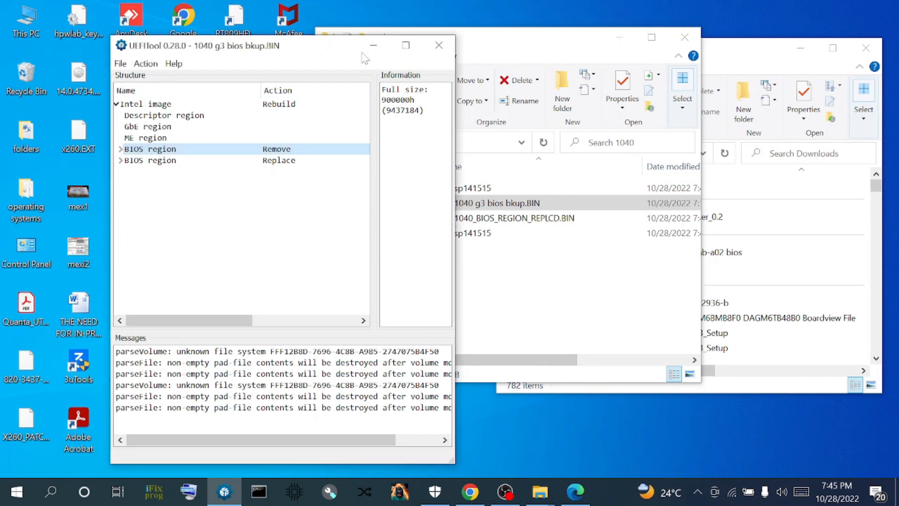
left_click(438, 45)
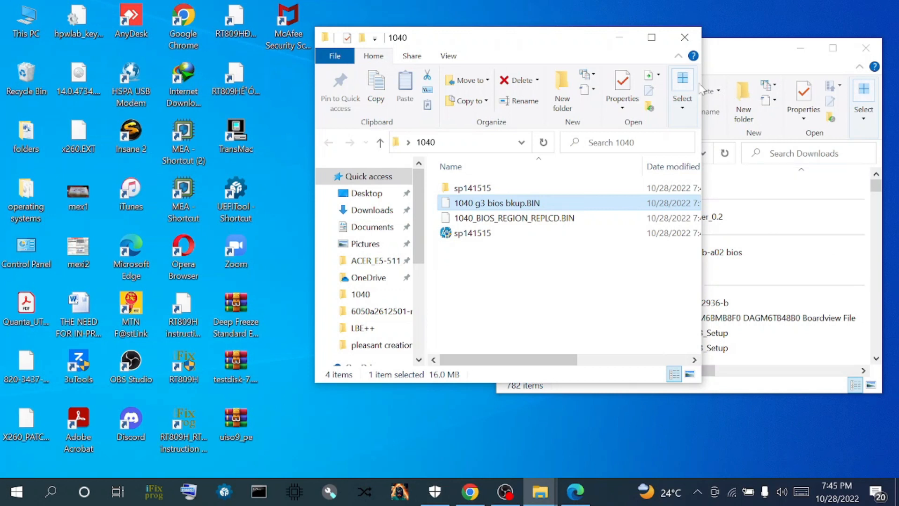
- Rearrange the 1040 and Downloads Explorer windows so the desktop is reachable
left_click_drag(552, 39, 326, 52)
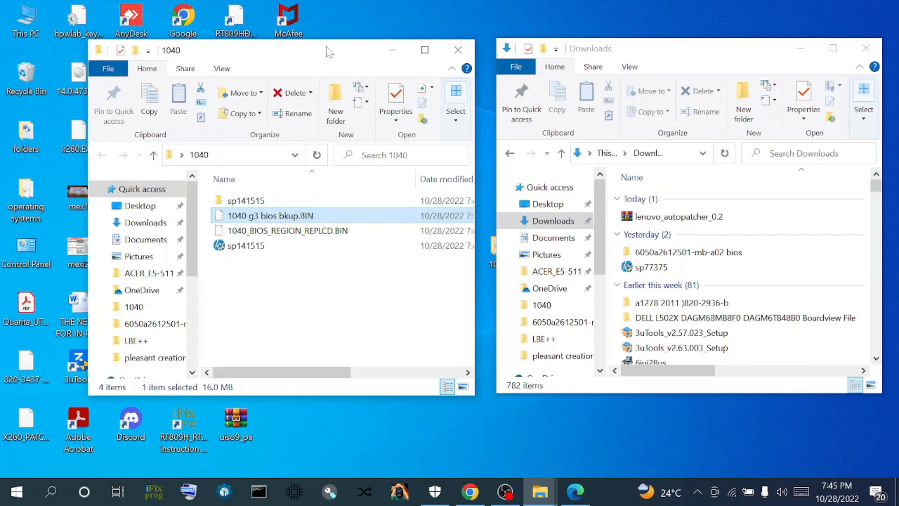
left_click(678, 62)
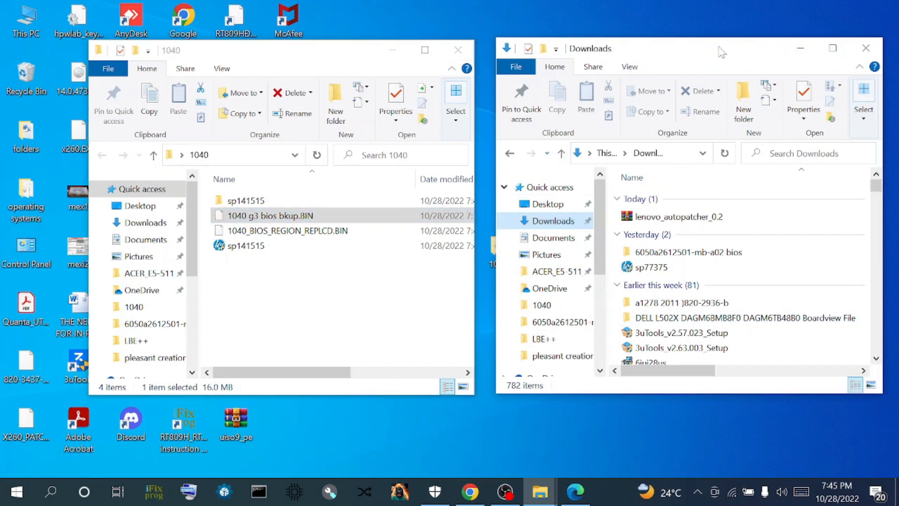
left_click_drag(721, 52, 761, 50)
left_click_drag(257, 52, 316, 215)
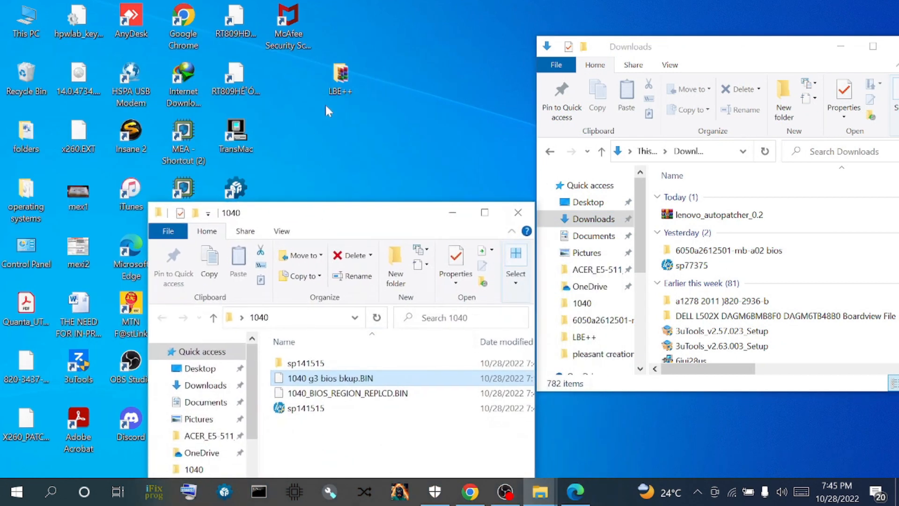
- Launch LBE++.exe from the LBE++\LBE++ folder on the desktop
double_click(341, 77)
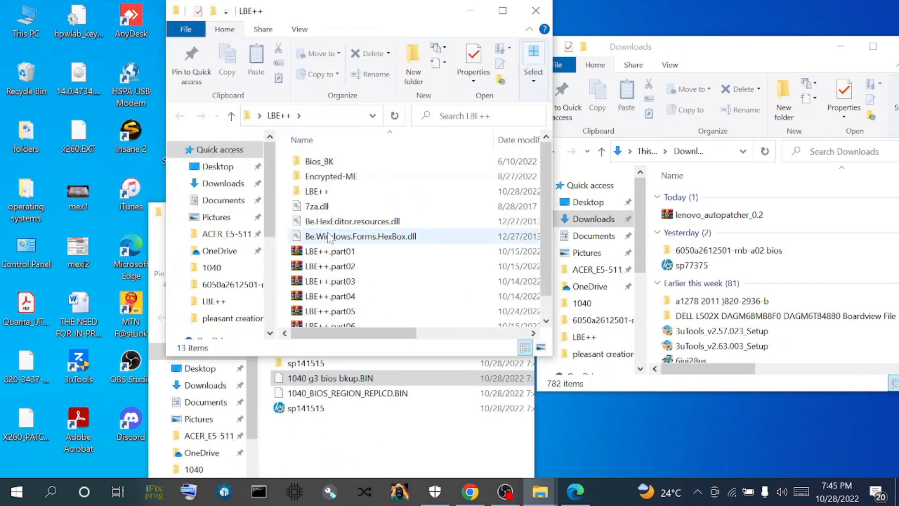
scroll(337, 234, "down", 1)
scroll(337, 234, "up", 1)
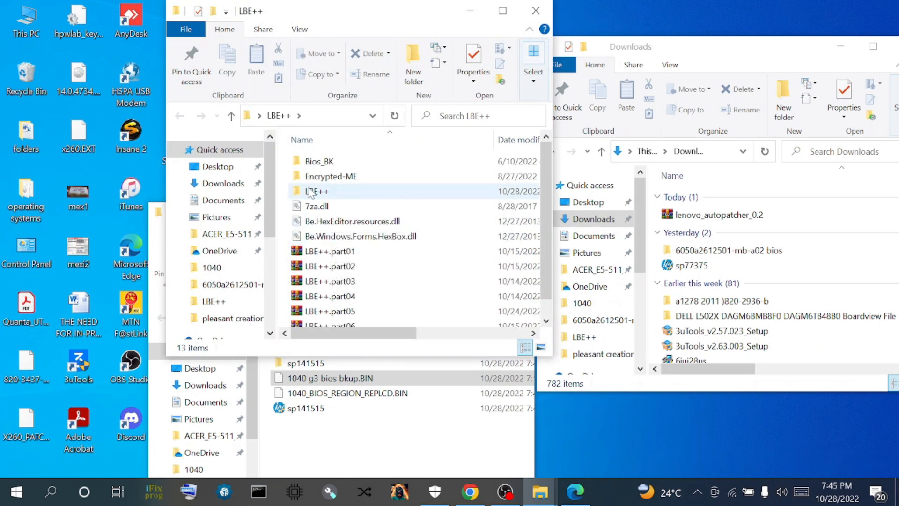
double_click(316, 191)
scroll(355, 276, "down", 3)
double_click(314, 261)
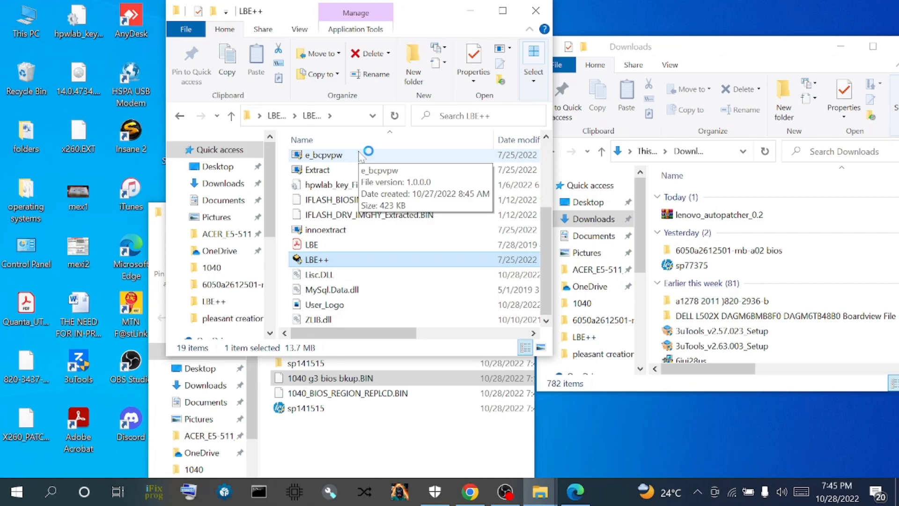
- Load 1040_BIOS_REGION_REPLCD.BIN into LBE++ from the HP DMI Data Open dialog
left_click_drag(417, 17, 296, 78)
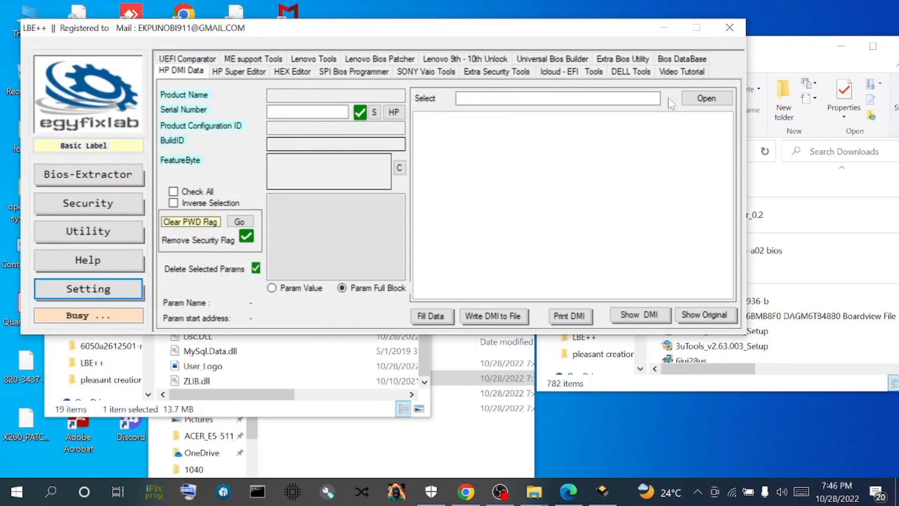
left_click(705, 97)
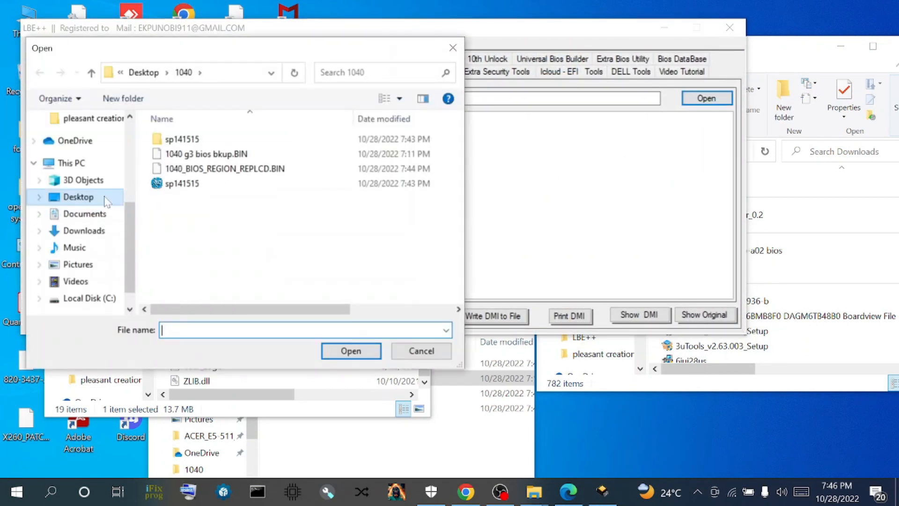
double_click(210, 170)
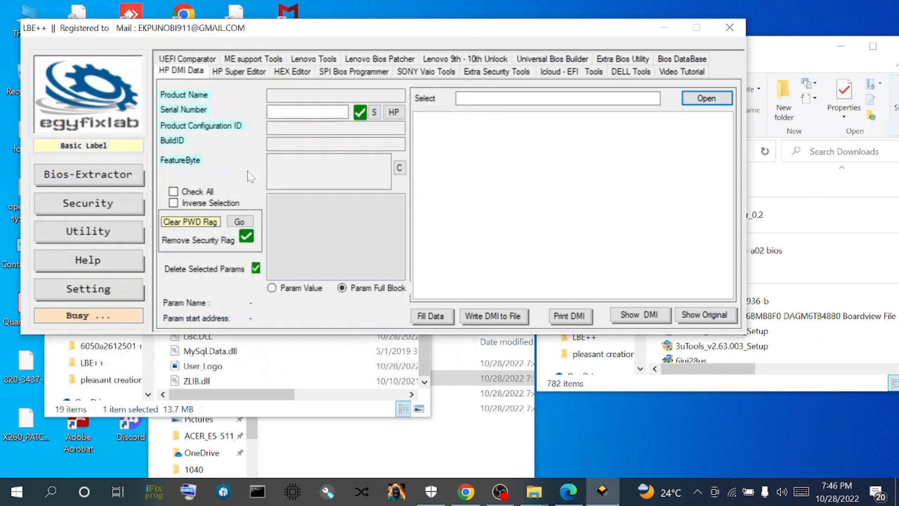
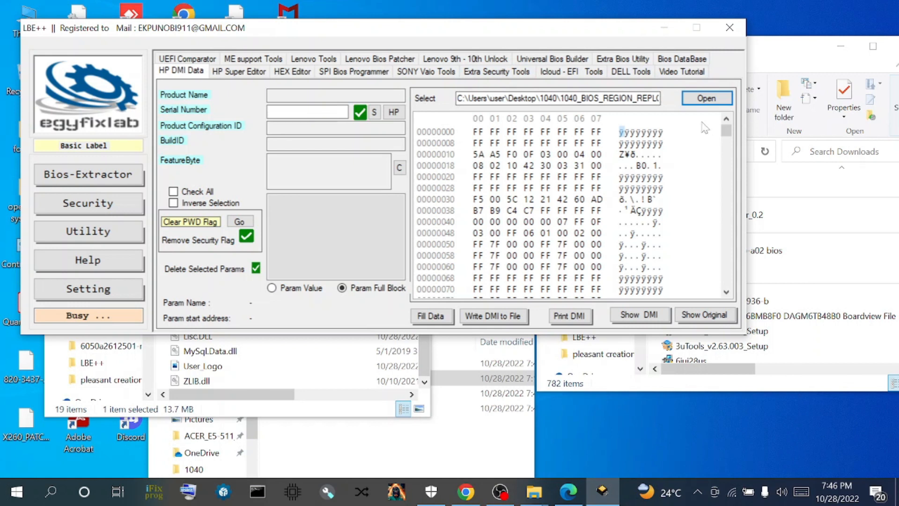
- Browse for a BIN file in LBE++, bringing up the Desktop\1040 folder
left_click(706, 99)
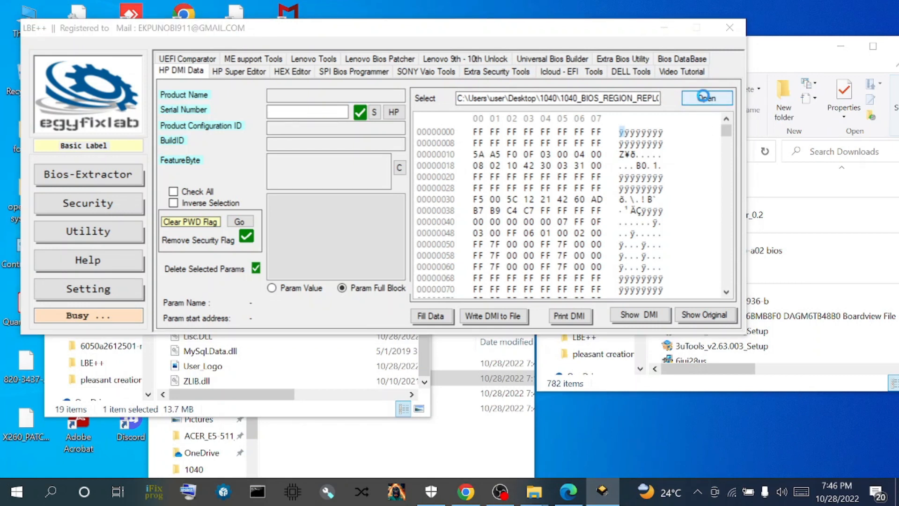
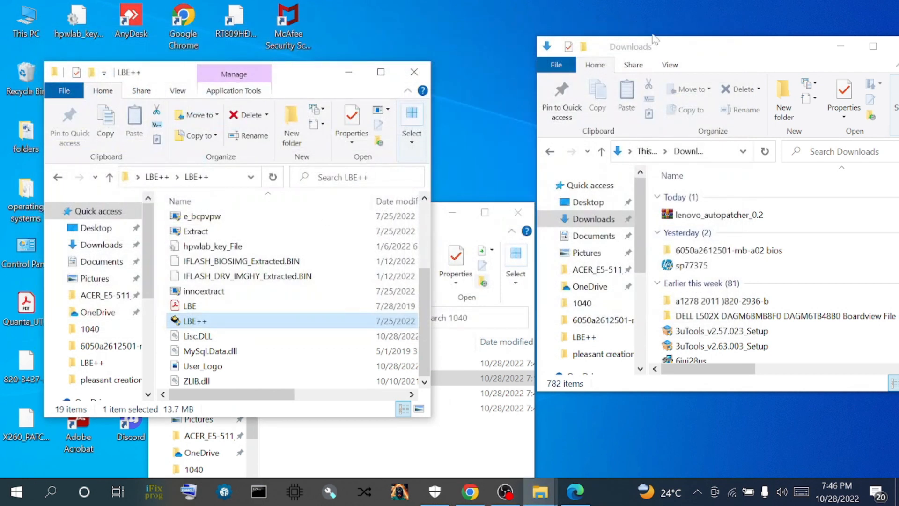
- Move the LBE++ folder window aside and launch HxD from a Start search for 'HXD'
left_click_drag(276, 77, 707, 64)
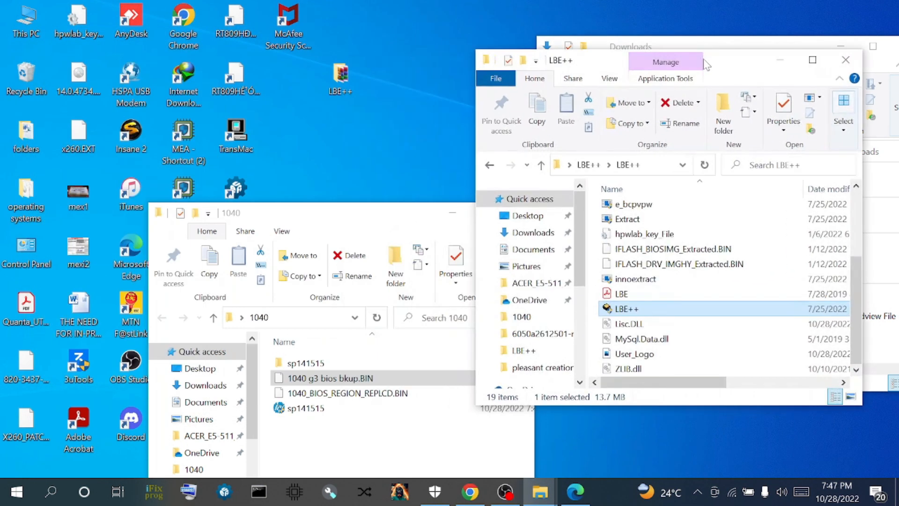
left_click(17, 491)
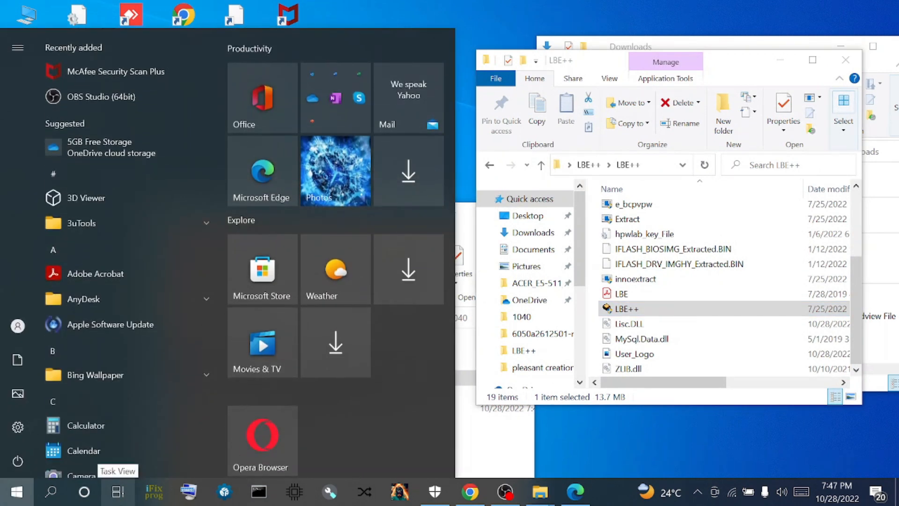
type("H")
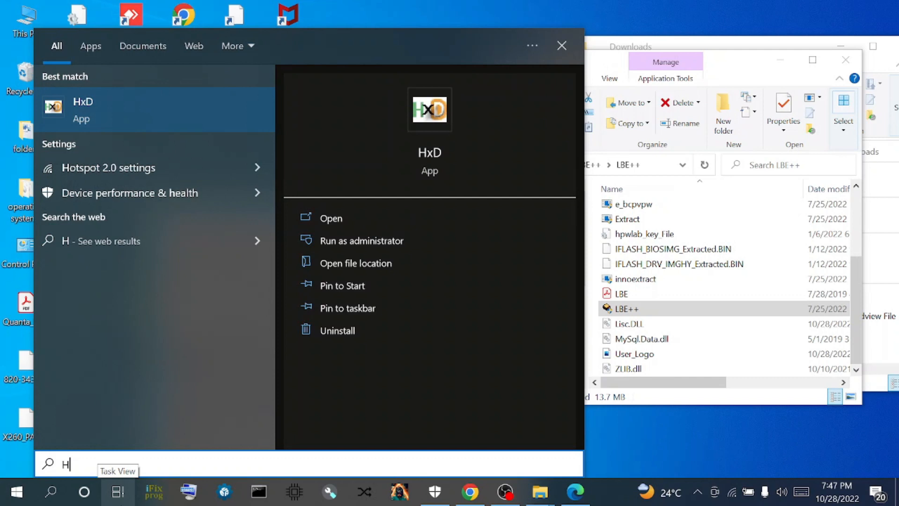
type("XD")
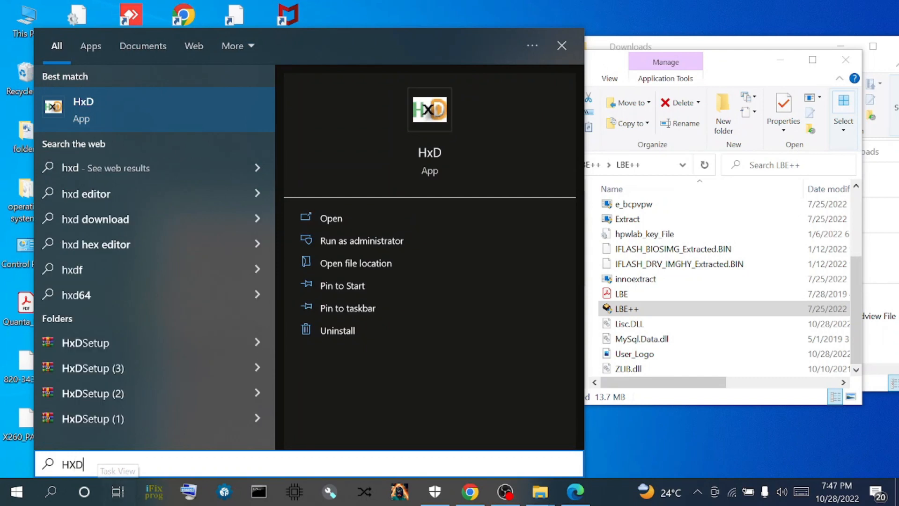
left_click(117, 117)
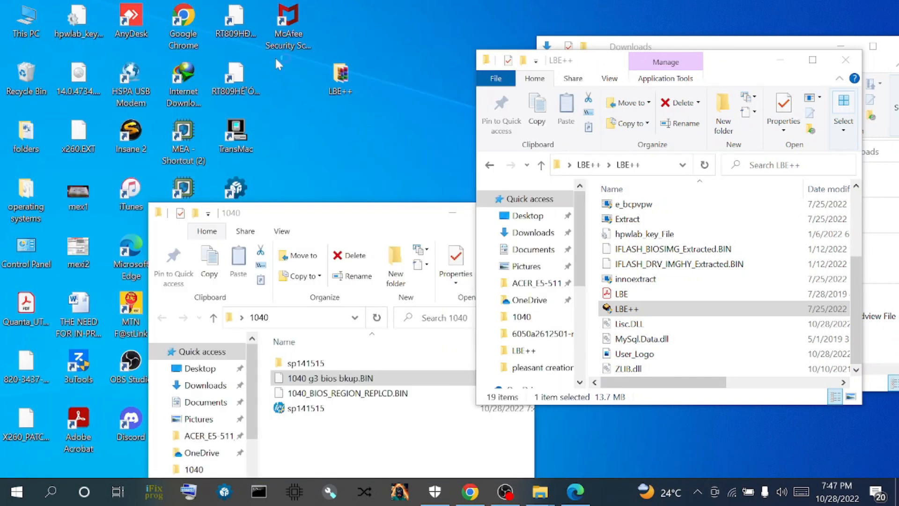
- Drag 1040 g3 bios bkup.BIN and 1040_BIOS_REGION_REPLCD.BIN into HxD, then maximise it
left_click(849, 8)
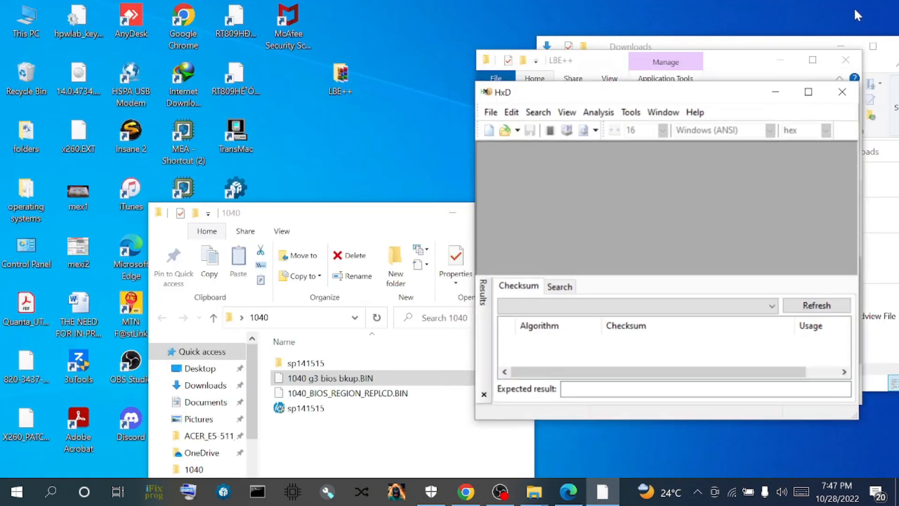
left_click(300, 393, "ctrl")
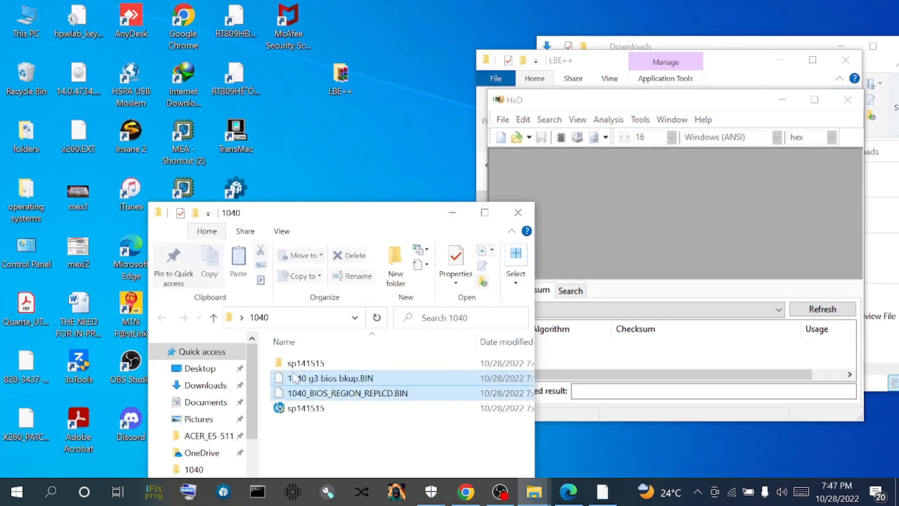
left_click_drag(299, 387, 769, 240)
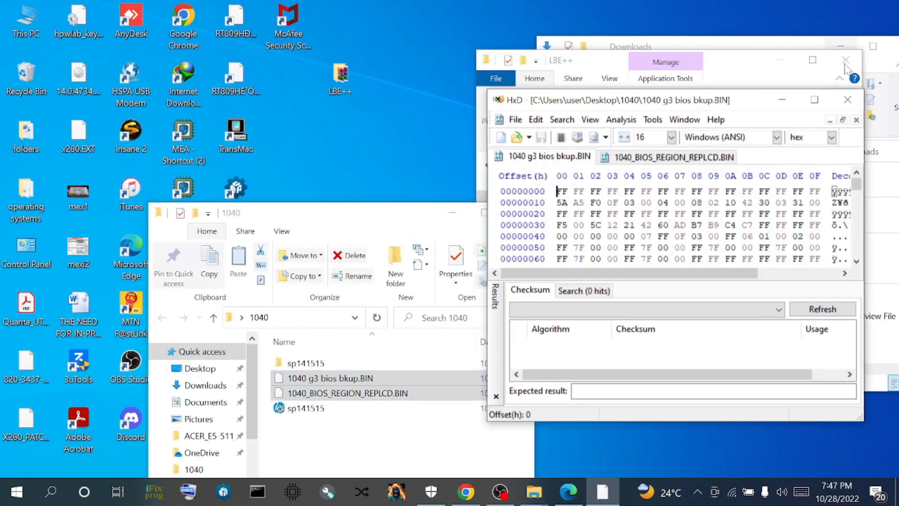
left_click(822, 110)
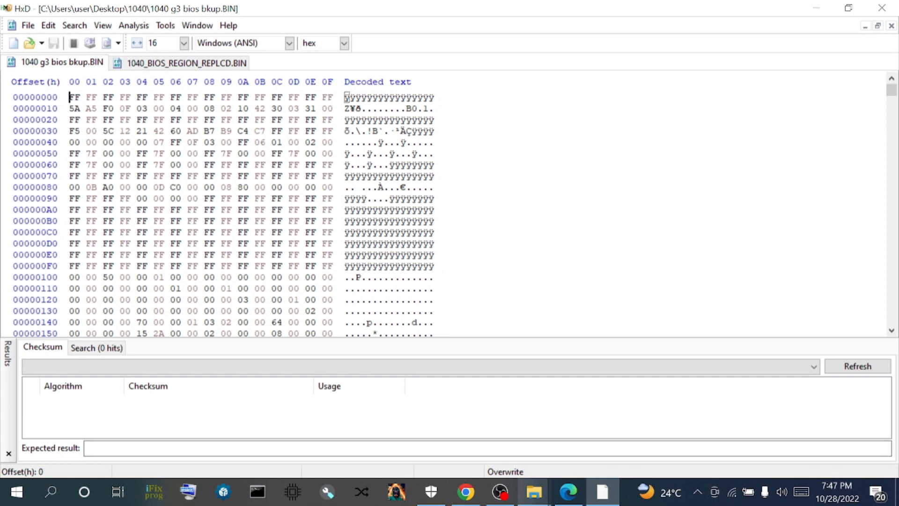
- Relaunch LBE++.exe and load 1040 g3 bios bkup.BIN into the HP DMI Data tool
mouse_move(534, 491)
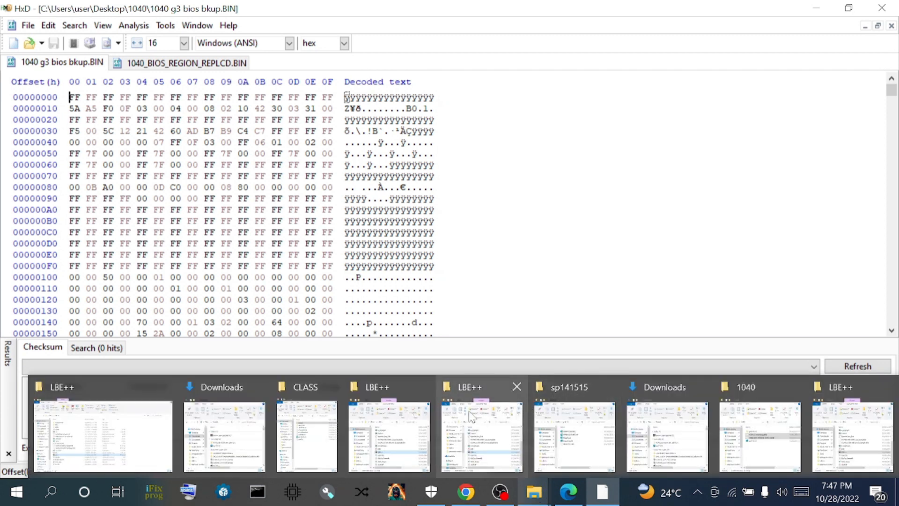
left_click(481, 436)
double_click(241, 280)
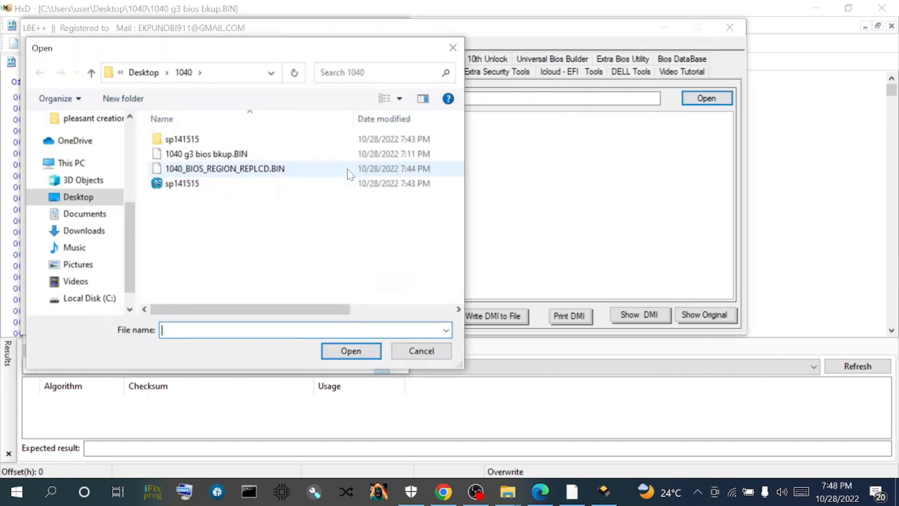
double_click(185, 155)
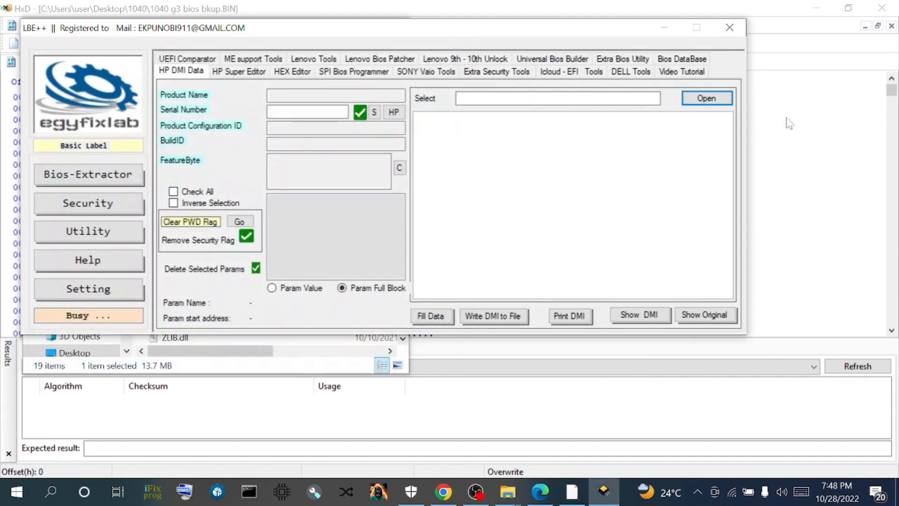
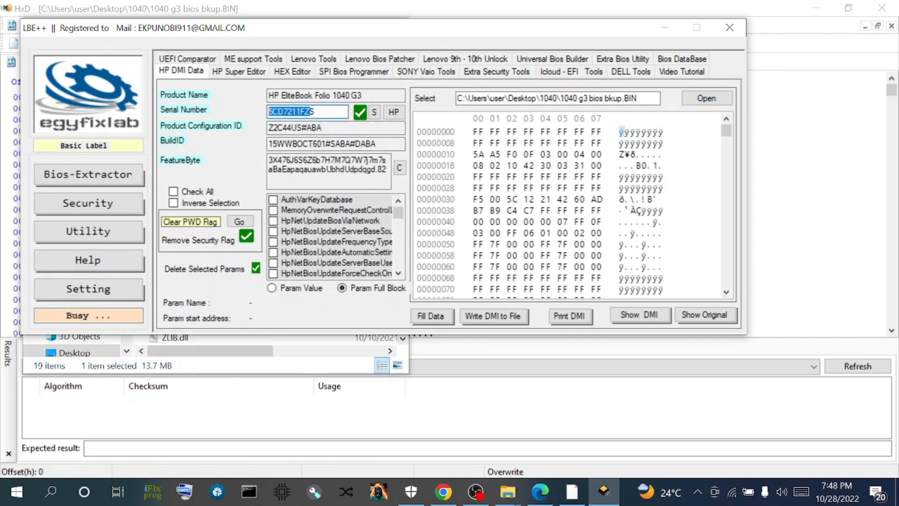
- Select the EliteBook 1040 G3's Serial Number value in the HP DMI data and copy it to the clipboard
left_click_drag(316, 112, 273, 112)
right_click(275, 111)
left_click(175, 163)
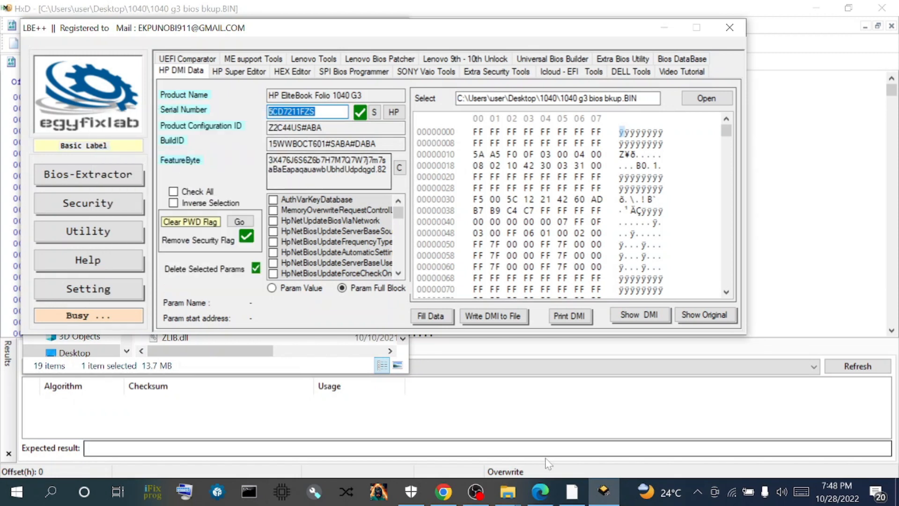
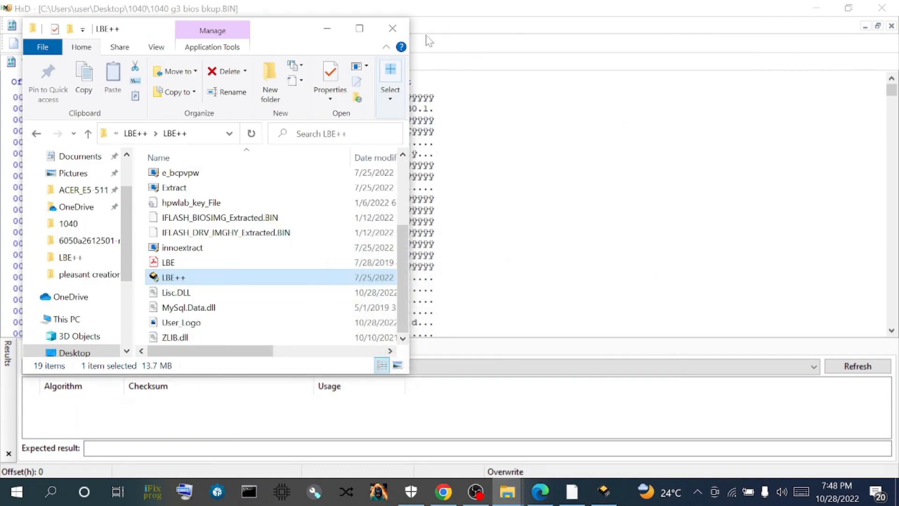
- Find both UTF-16 LE occurrences of the pasted serial number in the backup BIOS, then view 1040_BIOS_REGION_REPLCD.BIN
left_click(327, 29)
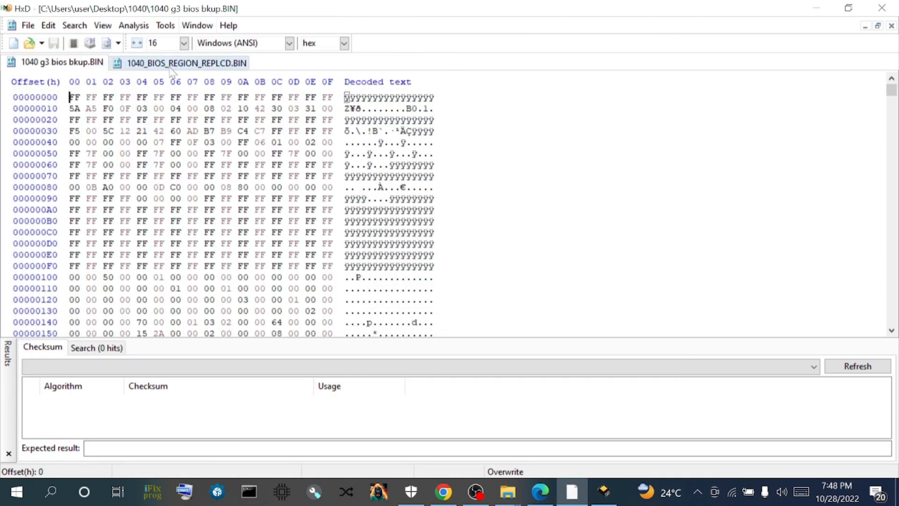
left_click(78, 30)
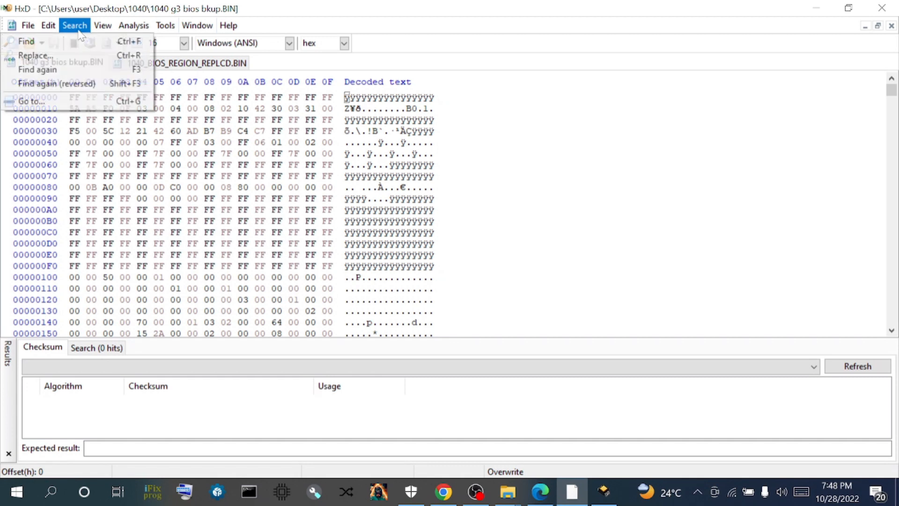
left_click(55, 41)
right_click(417, 195)
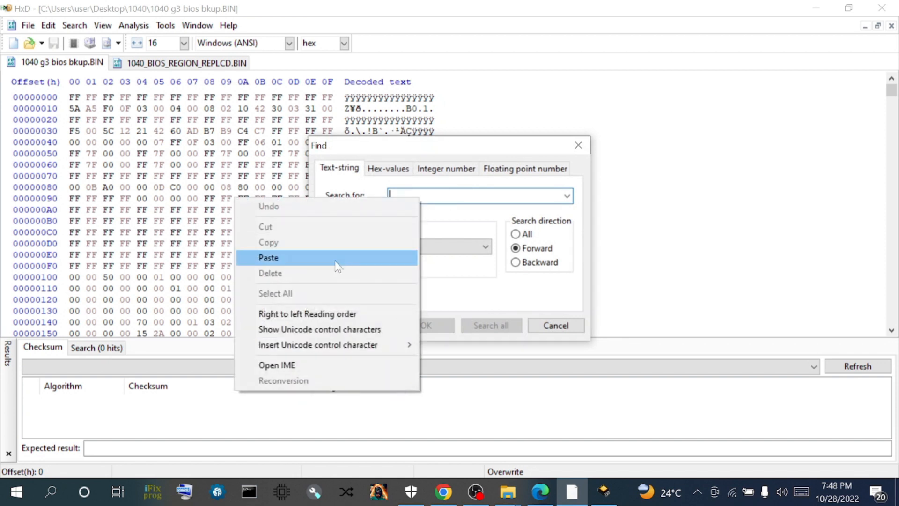
left_click(396, 256)
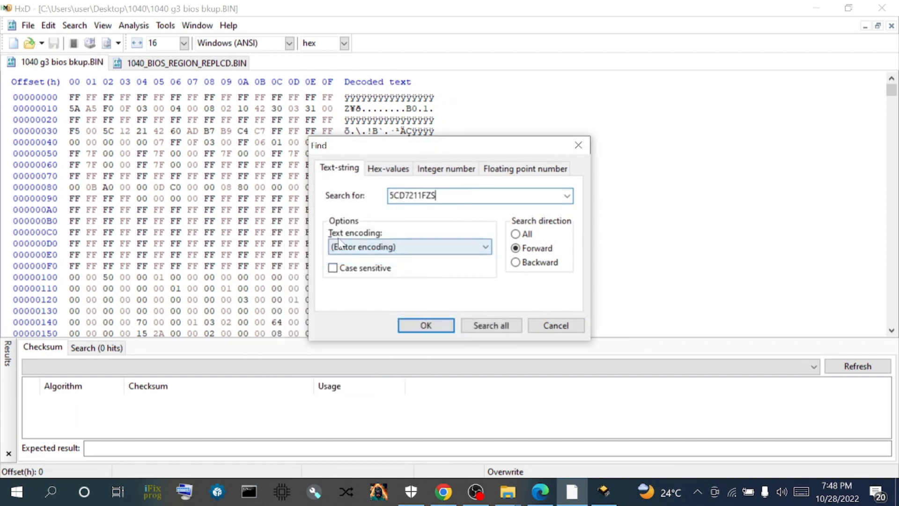
left_click(485, 248)
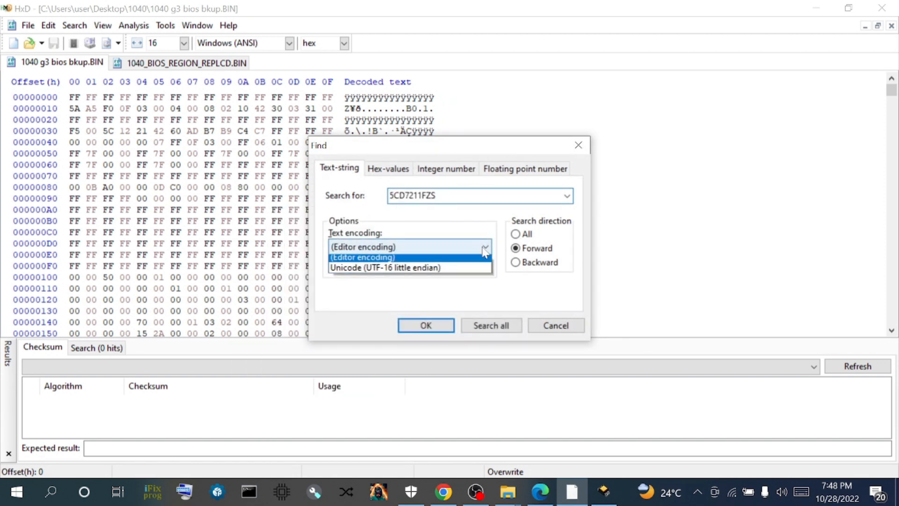
left_click(366, 272)
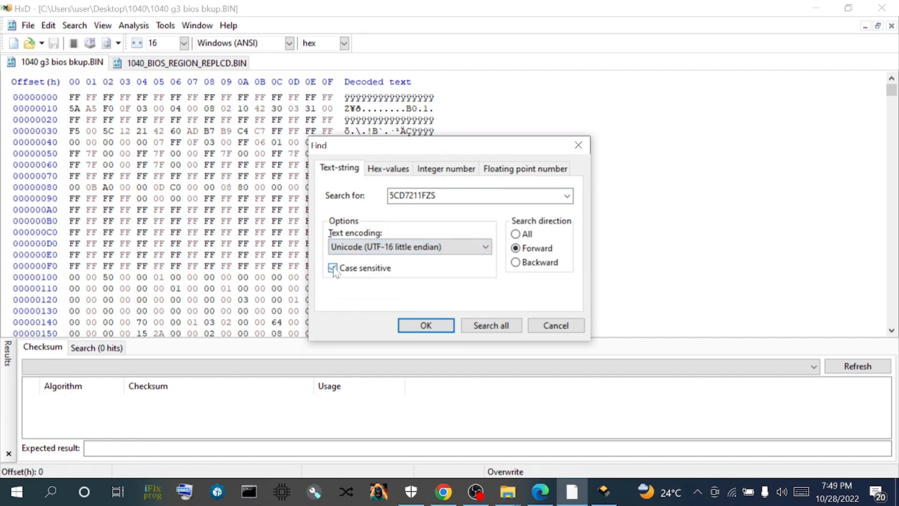
left_click(485, 330)
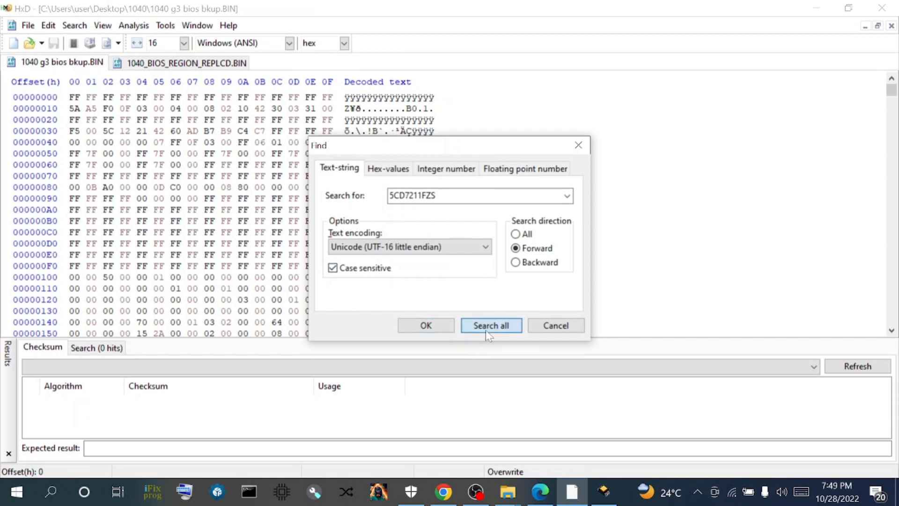
left_click(155, 68)
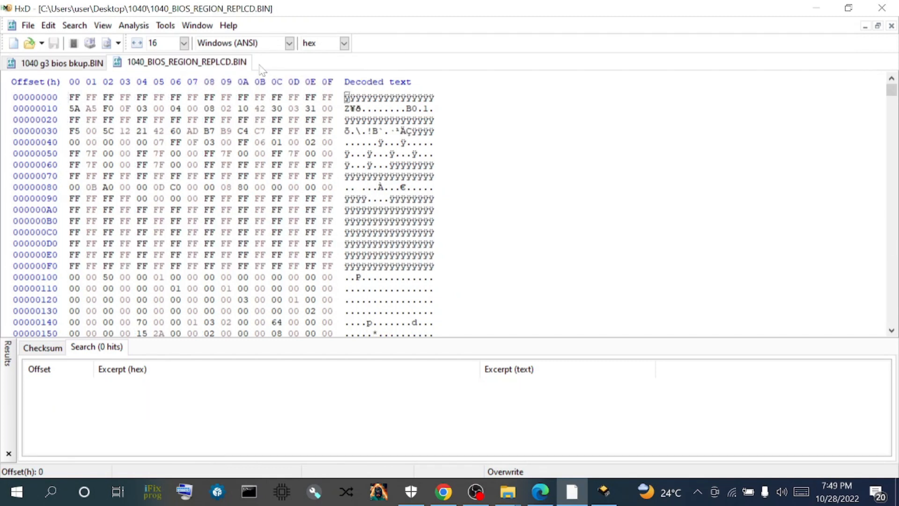
- Search the replaced-region file for the serial number and confirm it can't be found
left_click(69, 26)
left_click(26, 42)
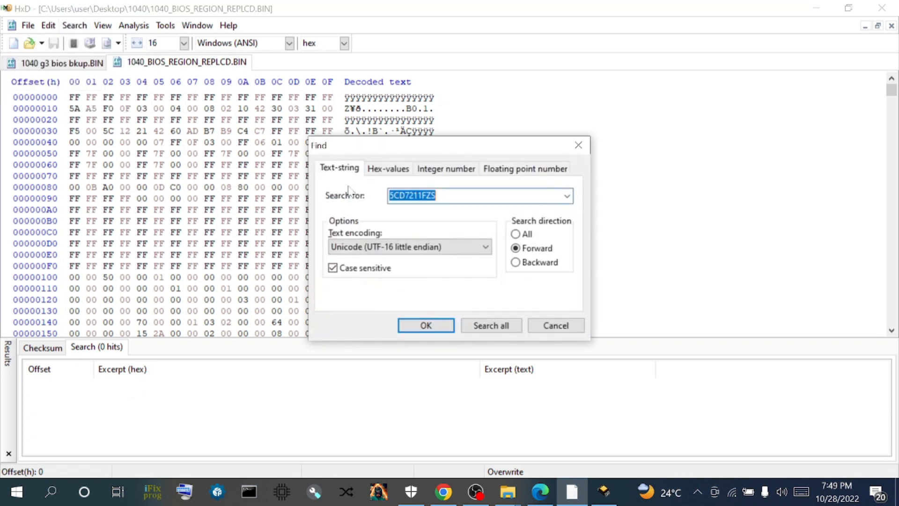
left_click(507, 327)
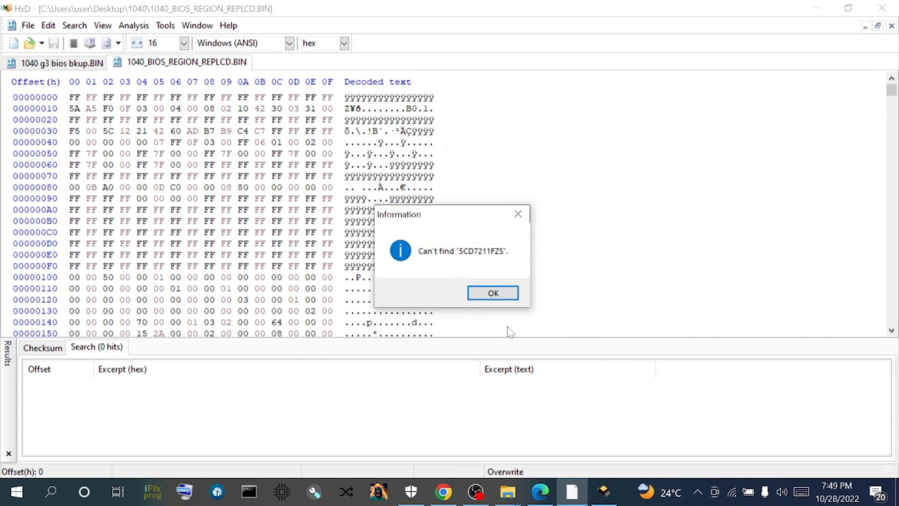
left_click(499, 299)
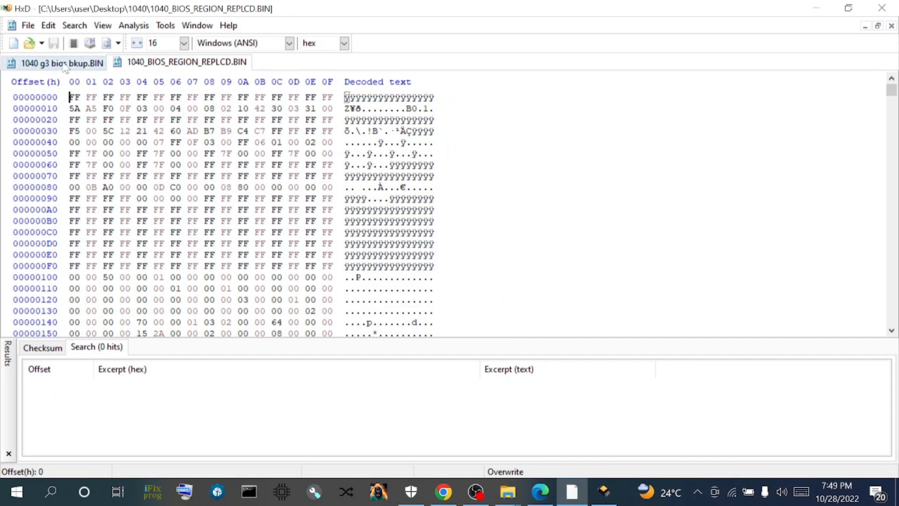
- Copy the selected 14 serial-number bytes from the backup BIOS and minimize HxD
left_click(65, 63)
right_click(314, 189)
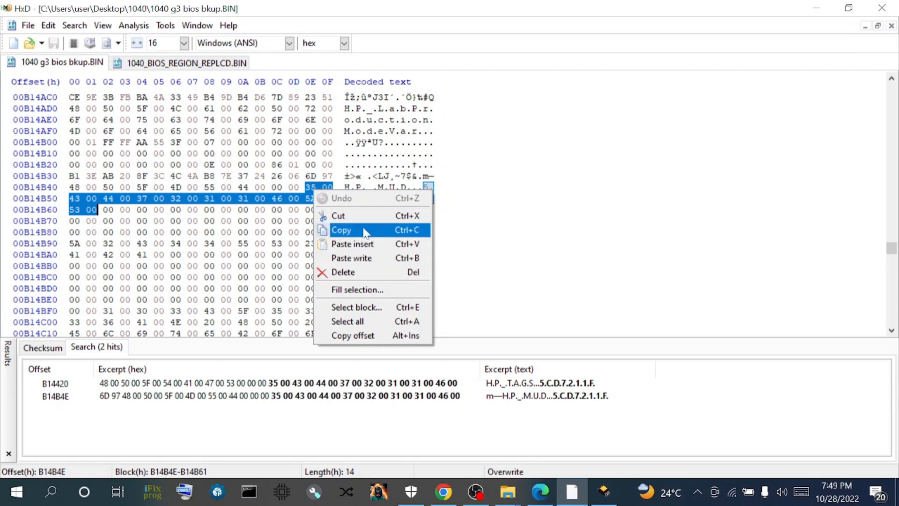
left_click(339, 230)
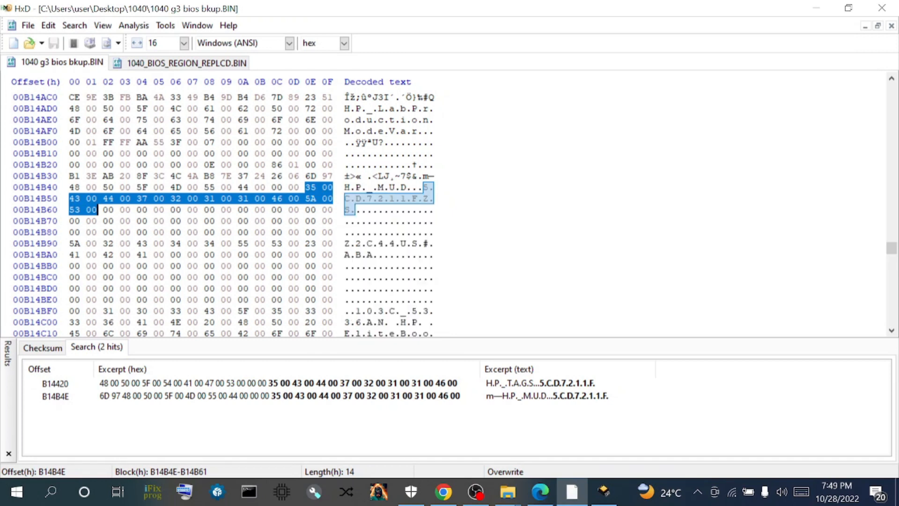
left_click(824, 6)
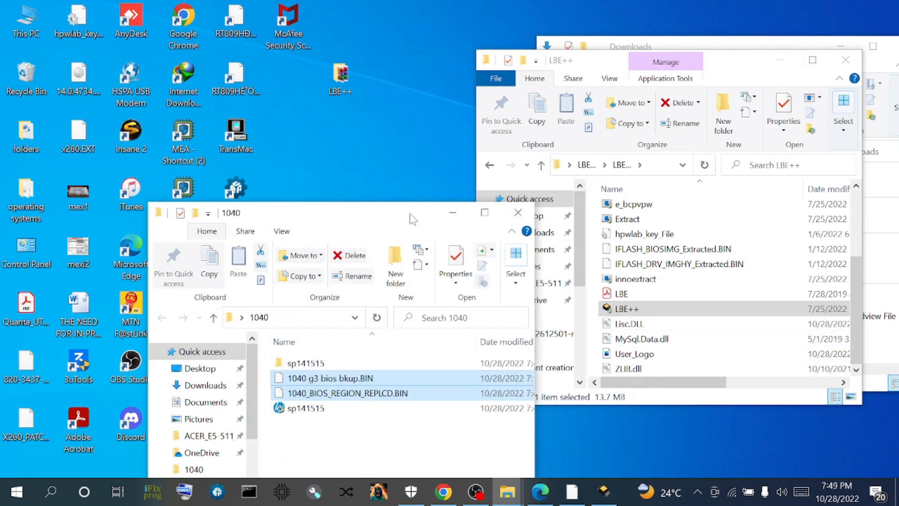
- Open the replaced-region and backup BIN files in two UEFITool windows arranged side by side
left_click_drag(420, 214, 814, 66)
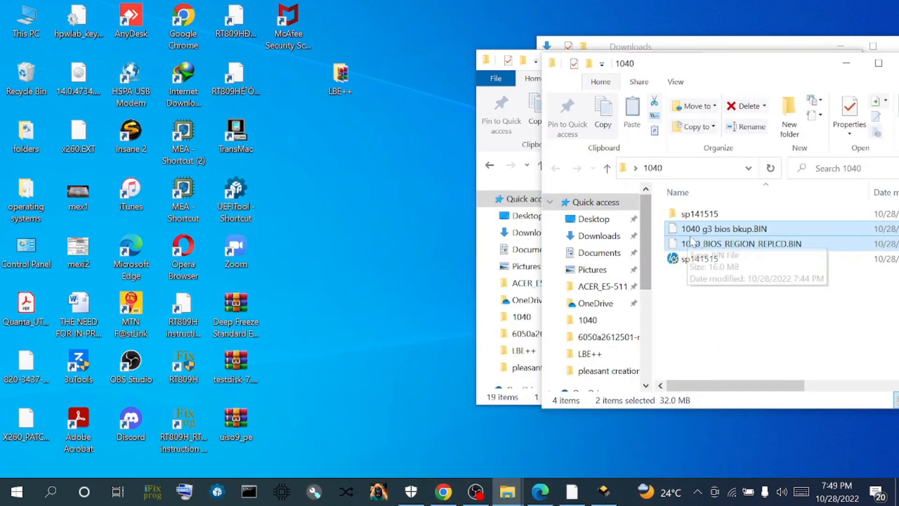
left_click(725, 306)
left_click_drag(709, 248, 237, 208)
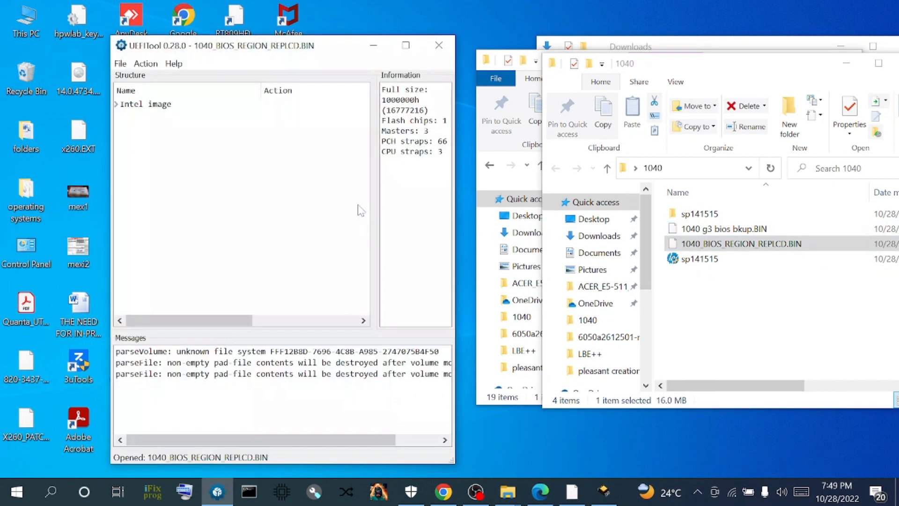
left_click_drag(319, 49, 330, 288)
left_click_drag(710, 230, 246, 218)
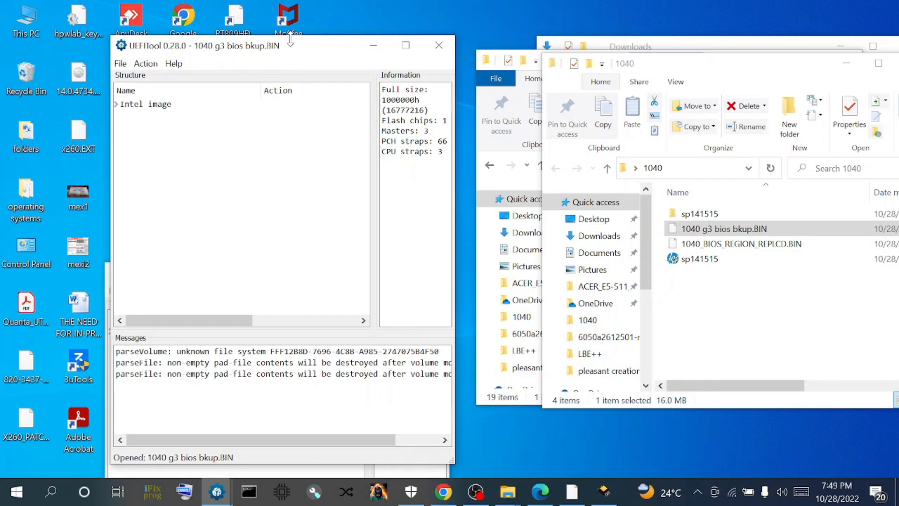
left_click_drag(291, 45, 465, 82)
left_click_drag(283, 279, 228, 50)
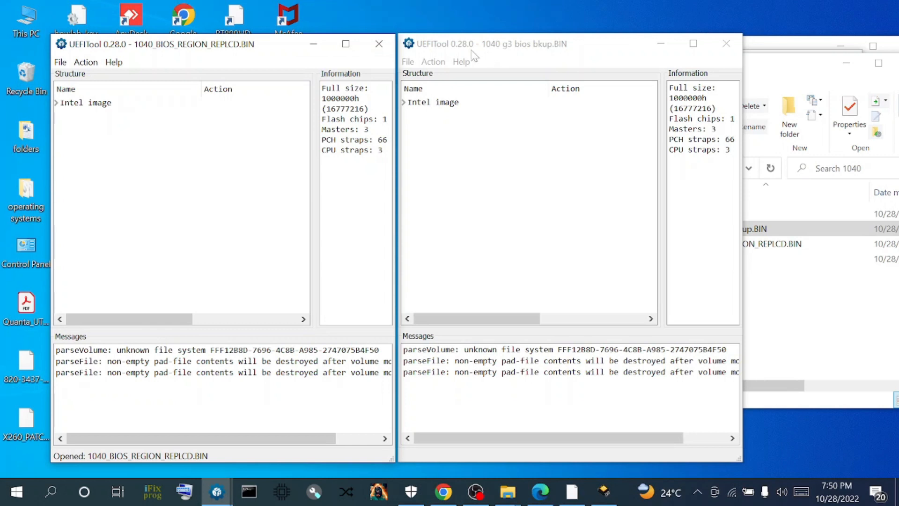
double_click(418, 104)
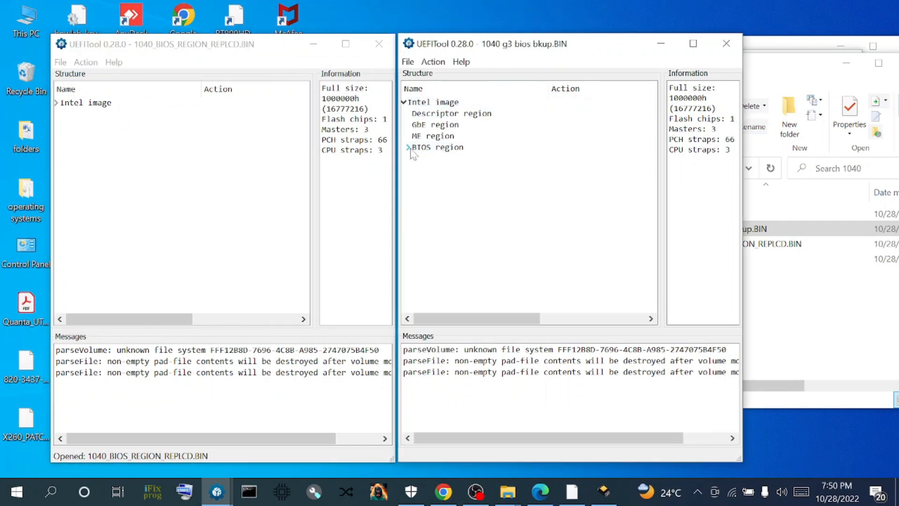
- Expand the backup's BIOS region and clear the Messages list
left_click(407, 148)
right_click(473, 397)
left_click(500, 438)
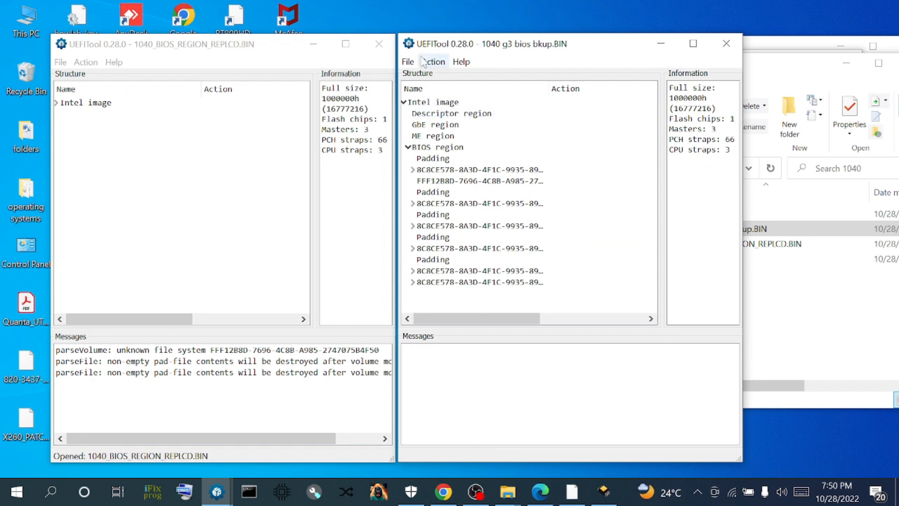
- Search the backup for the serial number's hex pattern, found twice, and jump to its FFF12B8D volume
left_click(408, 62)
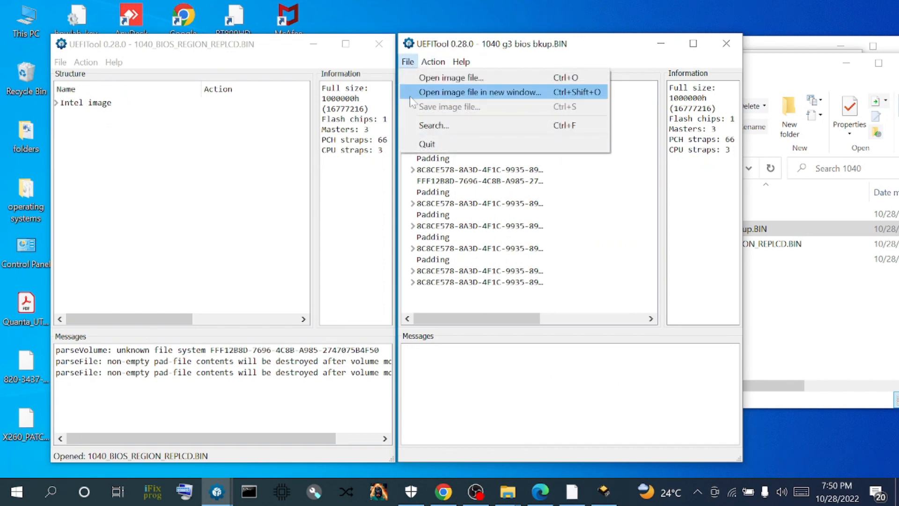
left_click(416, 126)
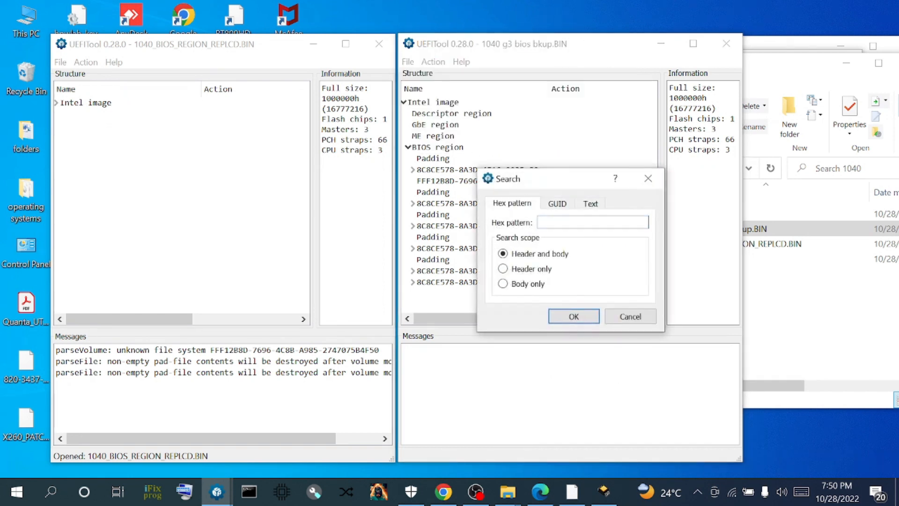
right_click(549, 224)
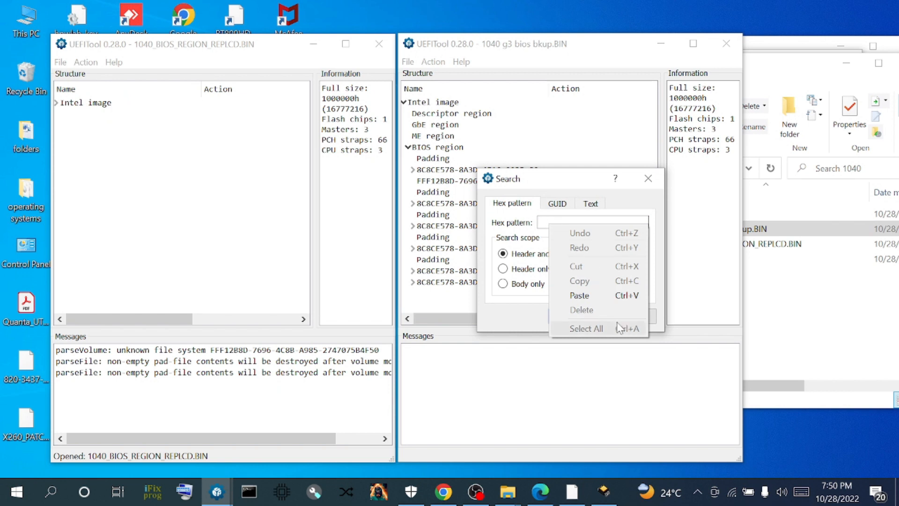
left_click(581, 295)
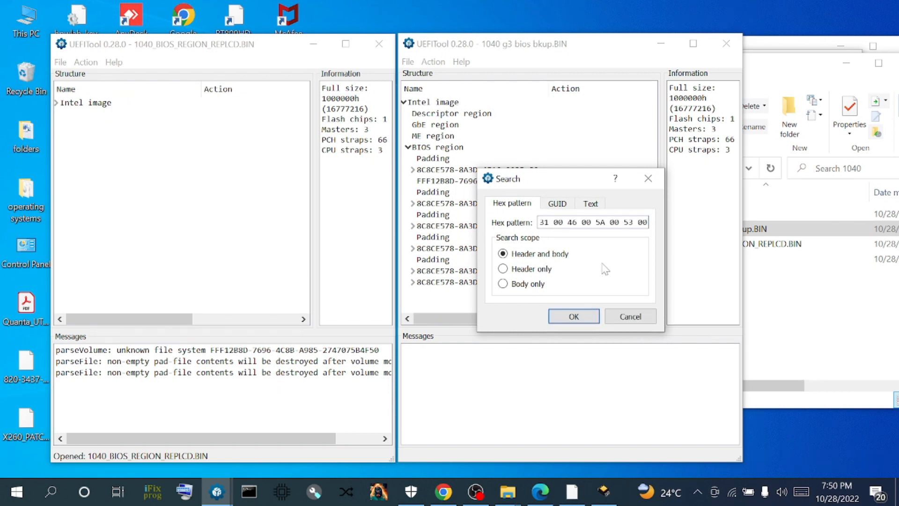
left_click(571, 316)
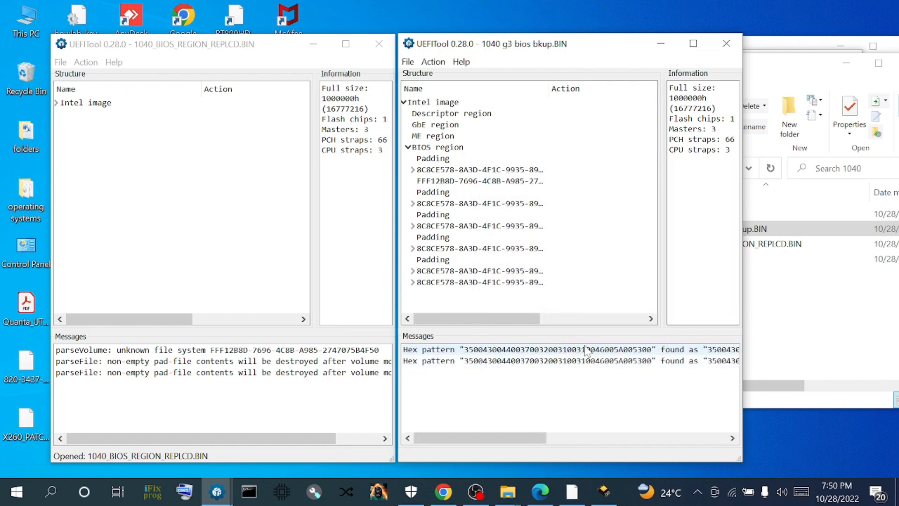
double_click(586, 351)
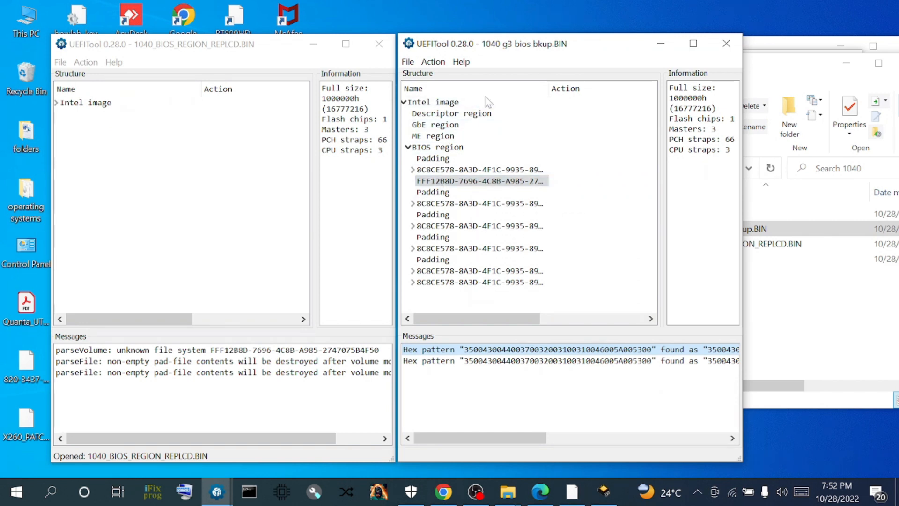
- Extract the backup's FFF12B8D volume as is to PADDING.VOL in the 1040 folder
right_click(430, 184)
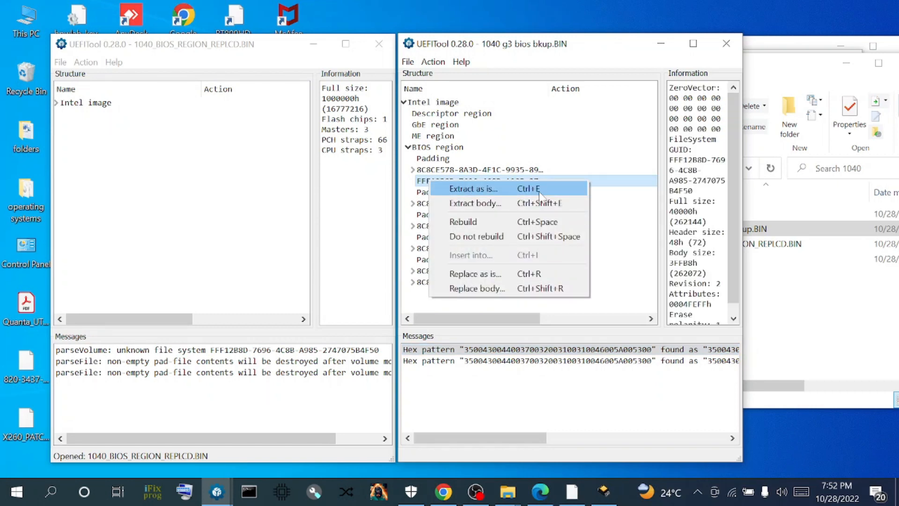
left_click(475, 189)
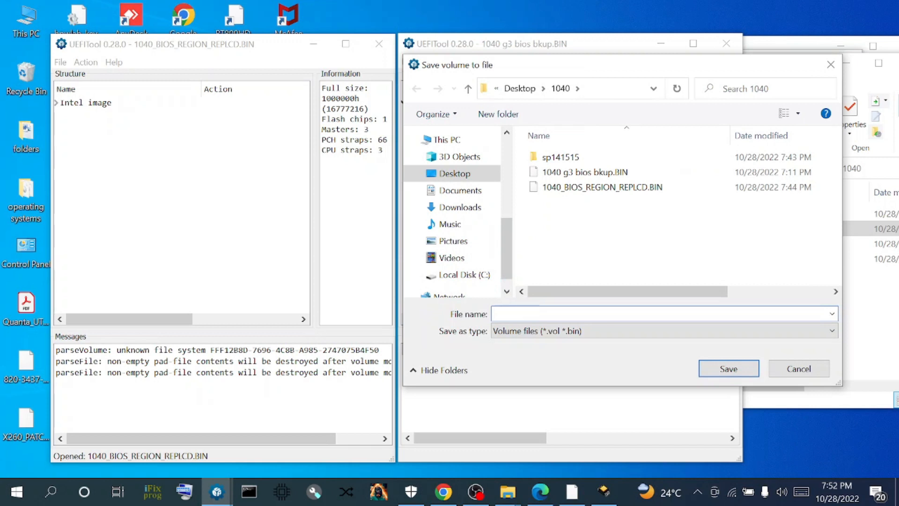
type("PADDING.")
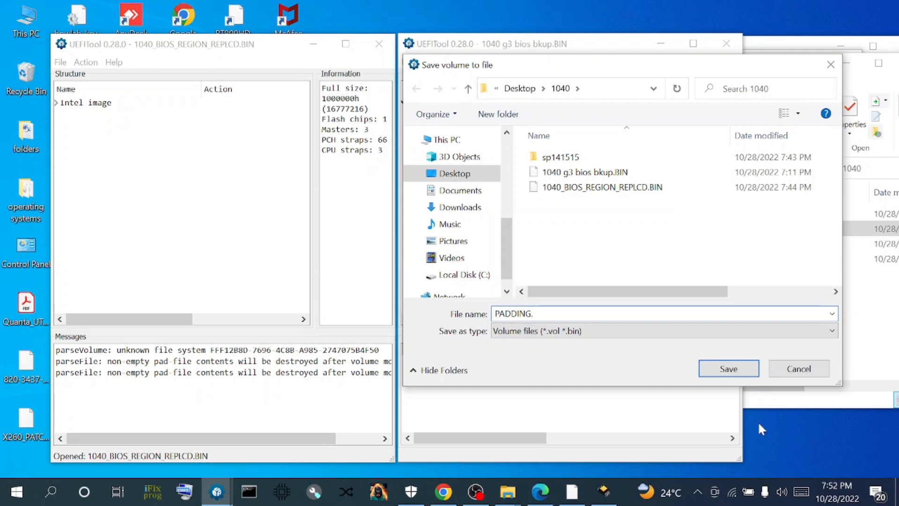
type("VOL")
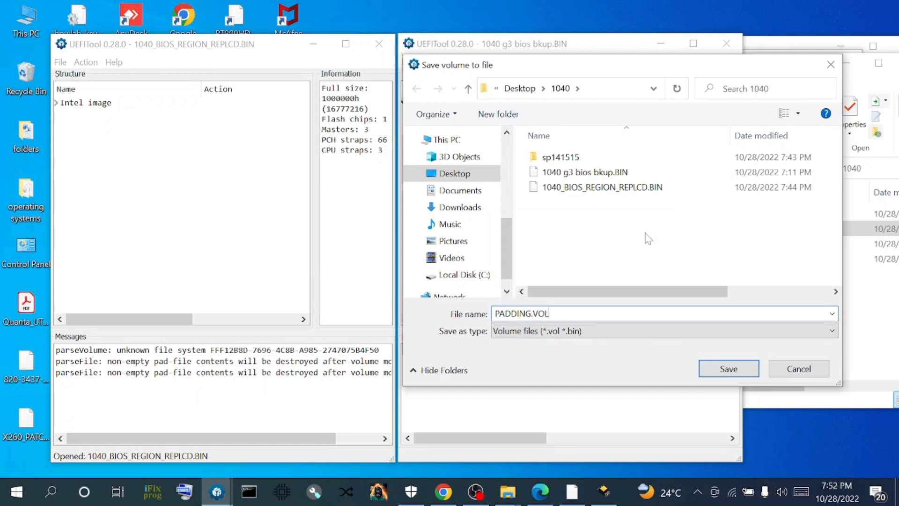
left_click(728, 370)
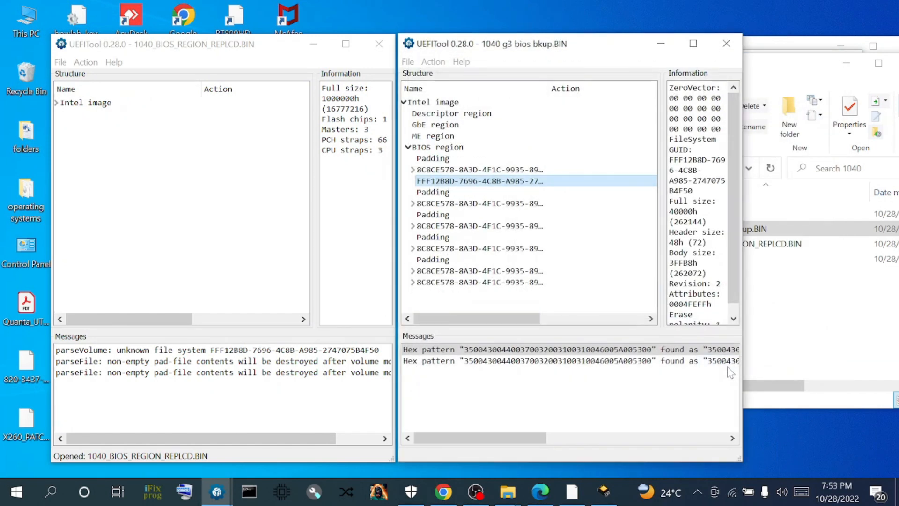
left_click(56, 103)
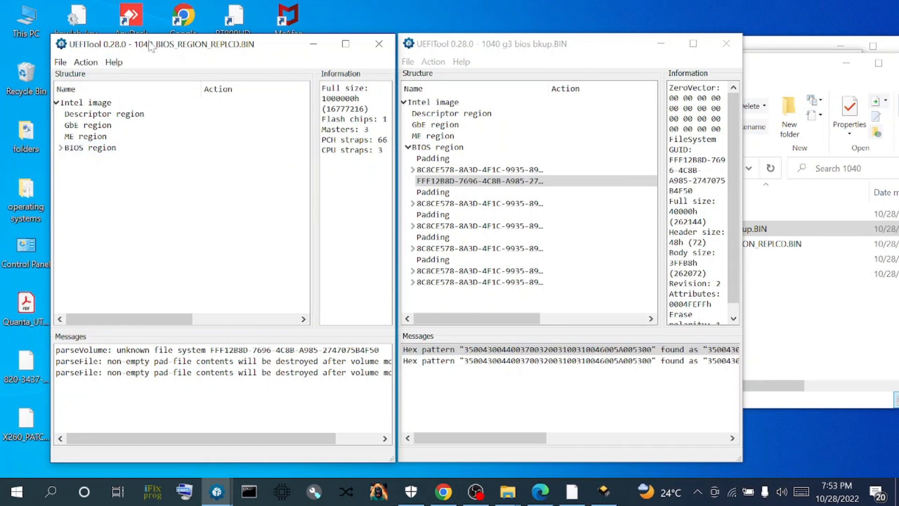
- Replace the replaced image's FFF12B8D volume as is with PADDING.VOL, marking its BIOS region for rebuild
left_click(61, 148)
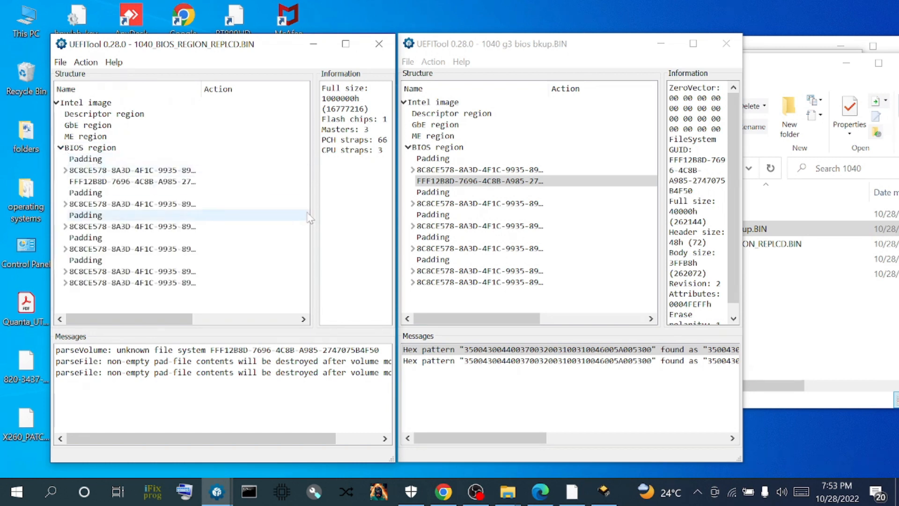
left_click(455, 181)
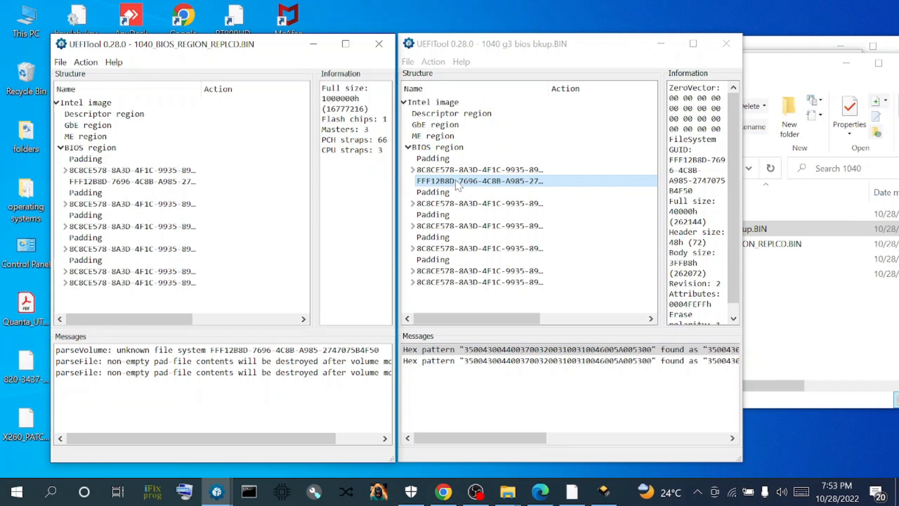
left_click(97, 182)
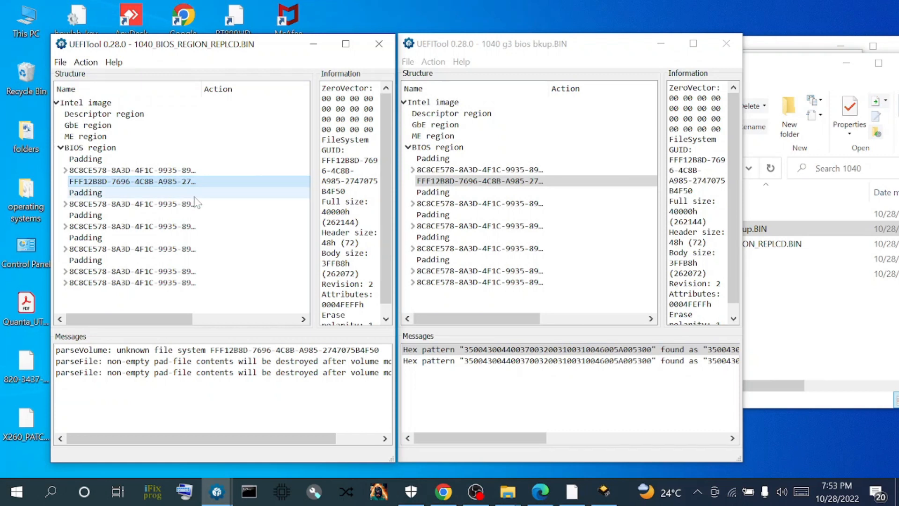
right_click(84, 182)
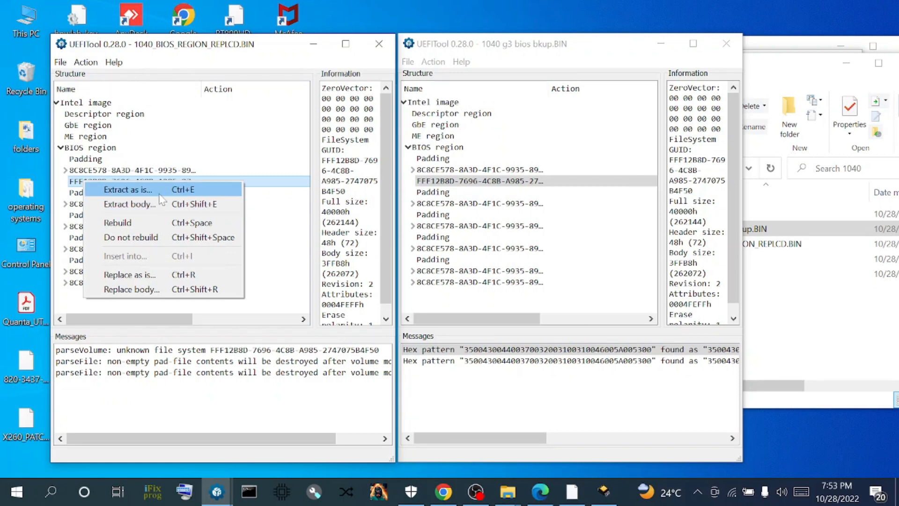
left_click(123, 275)
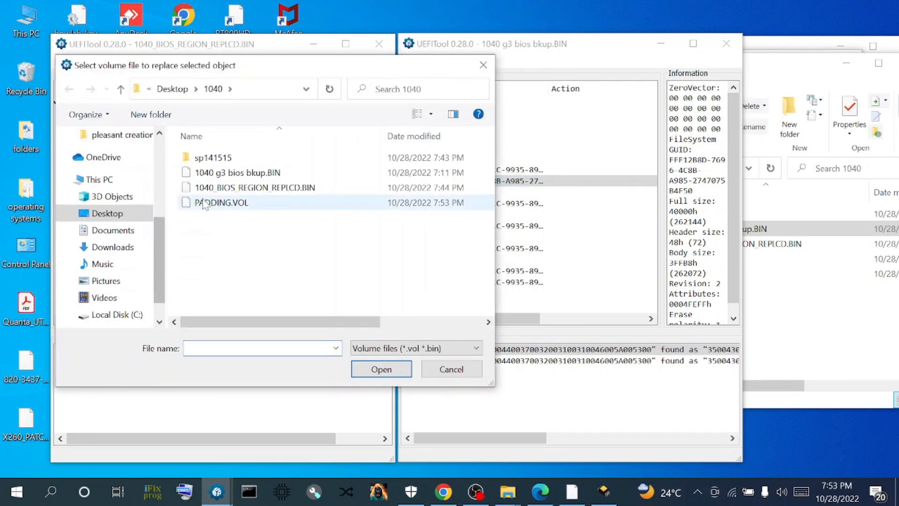
left_click(209, 205)
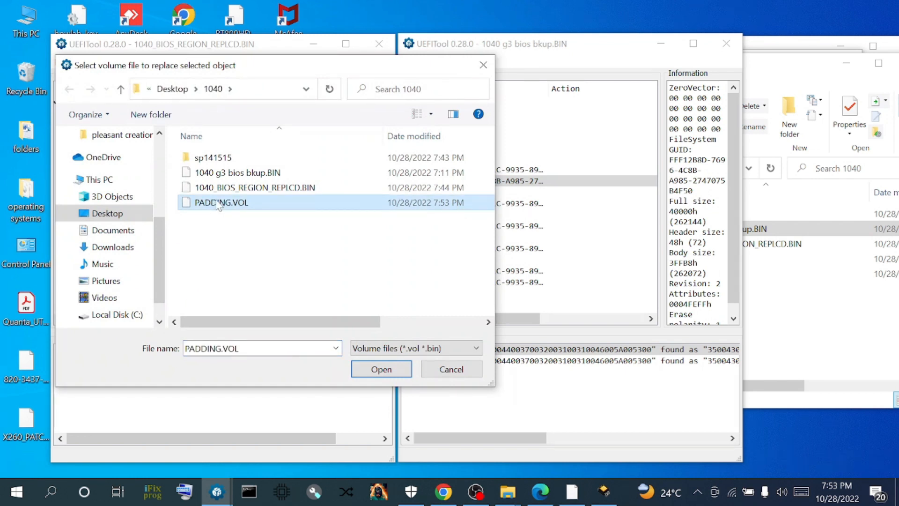
left_click(378, 368)
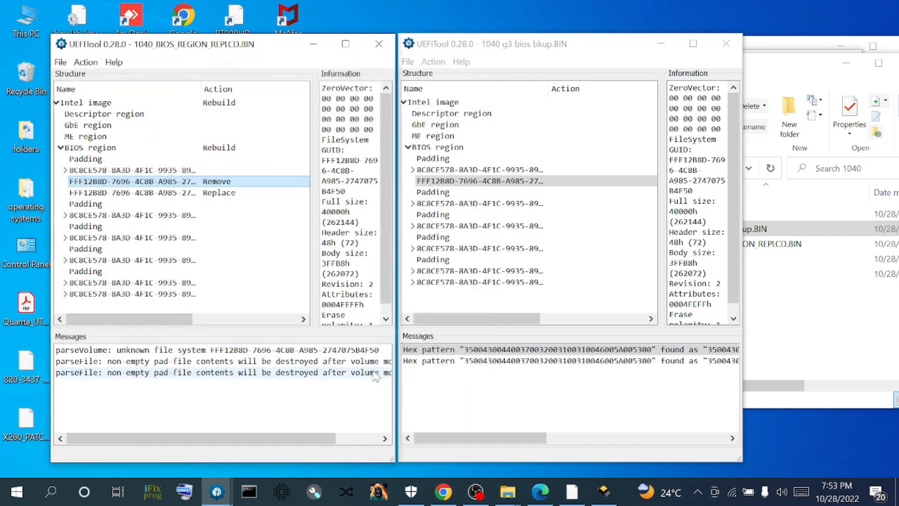
left_click(61, 62)
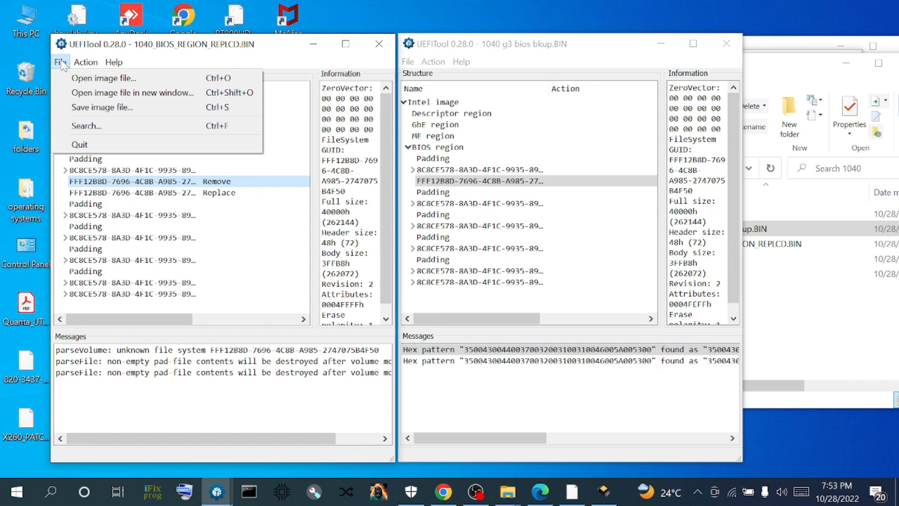
- Save the rebuilt image as 1040_G3_DMI_INJECTED.BIN without reopening it, then minimize its window
left_click(80, 111)
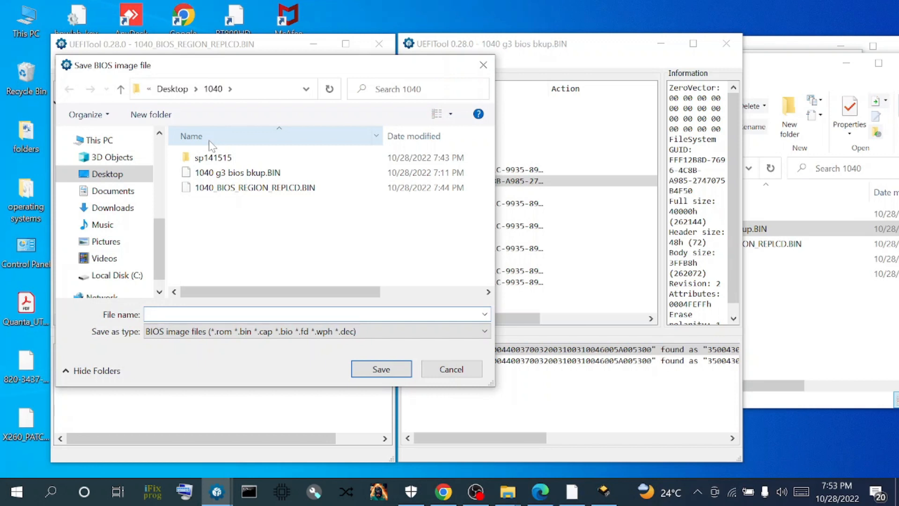
type("1040_G")
type("3_DMI_INJECTED.BIN")
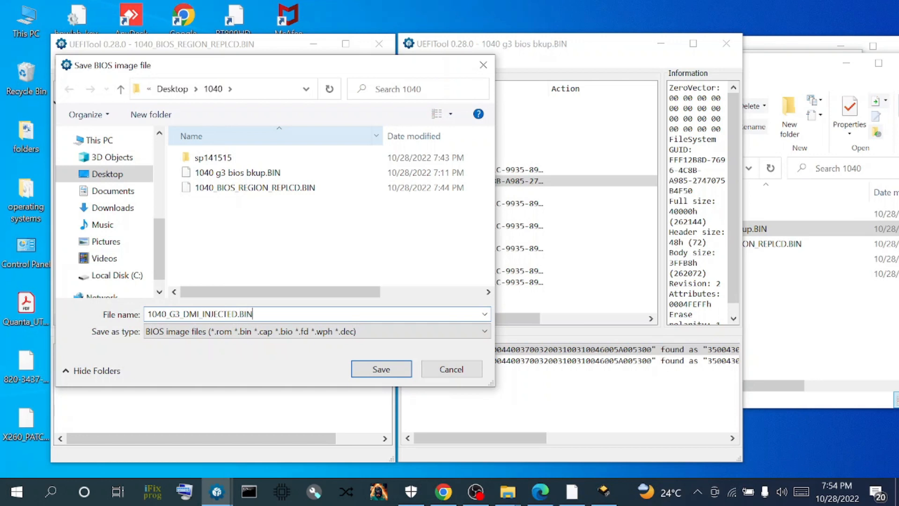
key("Return")
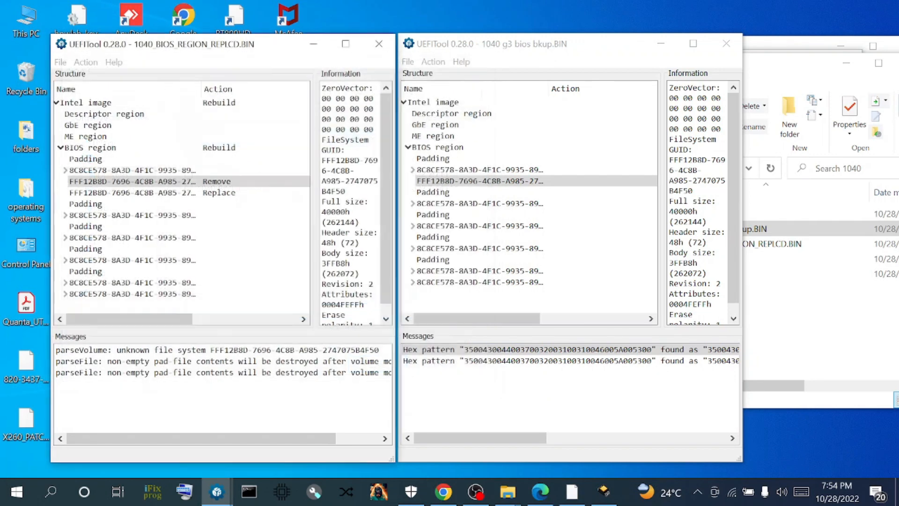
left_click(257, 272)
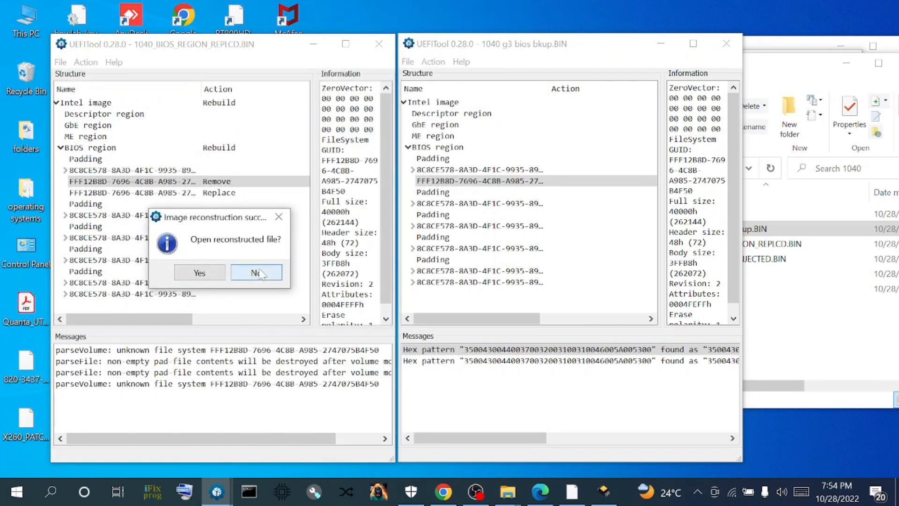
left_click(313, 43)
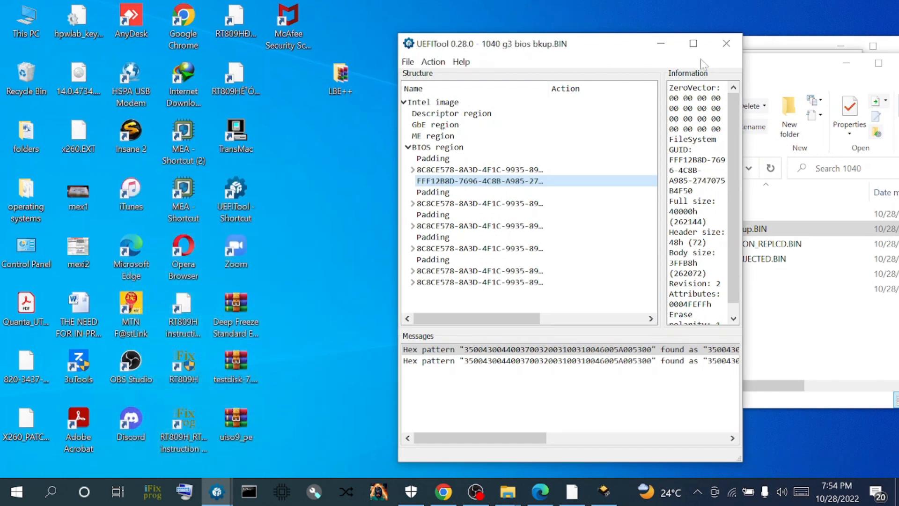
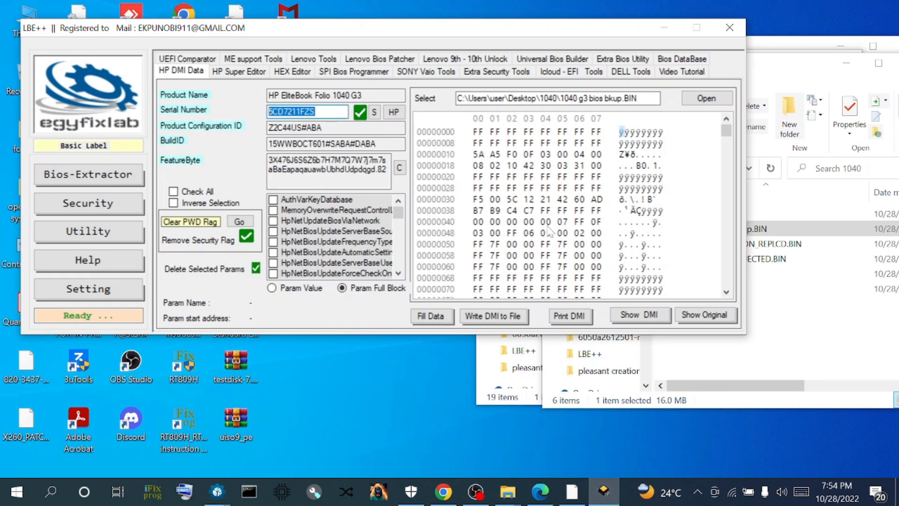
- Bring up LBE++'s Open dialog, then return to HxD's serial-number search in the backup image
left_click(707, 97)
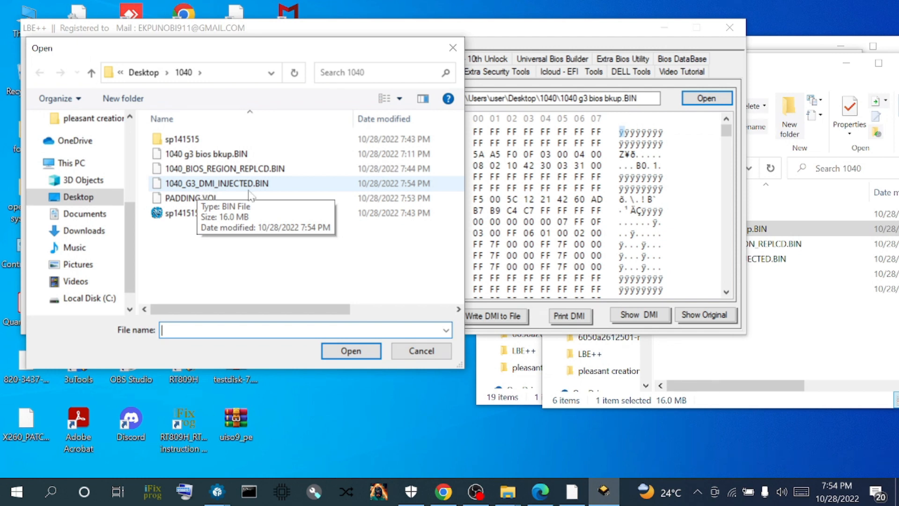
left_click(582, 497)
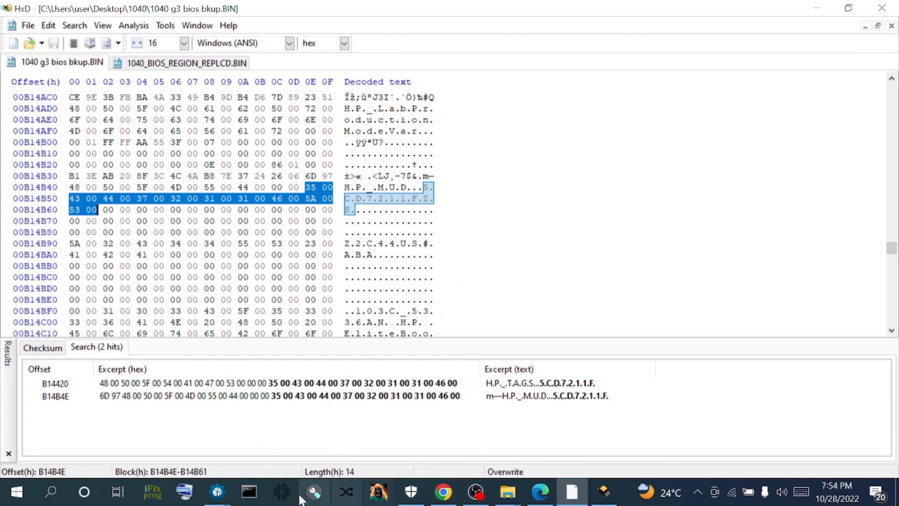
- Drag 1040_G3_DMI_INJECTED.BIN from the 1040 folder into HxD as a third tab
left_click(507, 492)
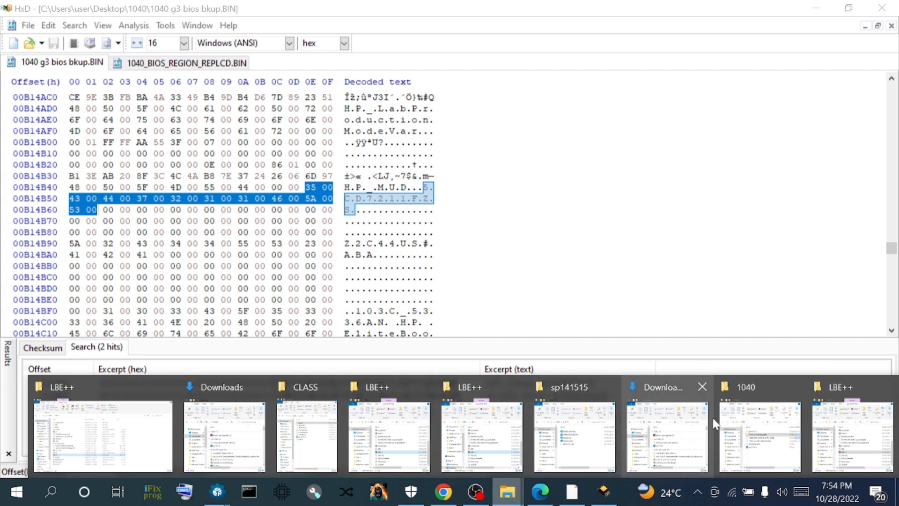
left_click(823, 426)
left_click(508, 491)
left_click(582, 412)
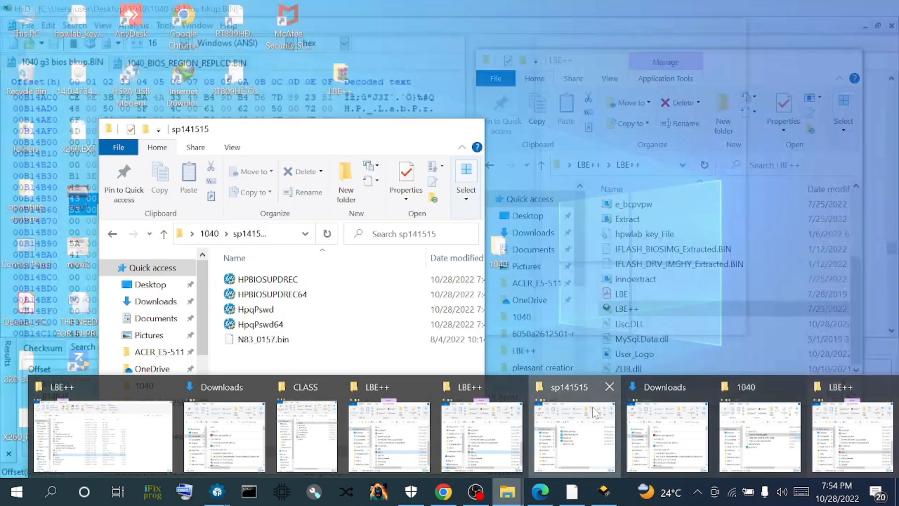
left_click(112, 234)
left_click_drag(290, 133, 573, 130)
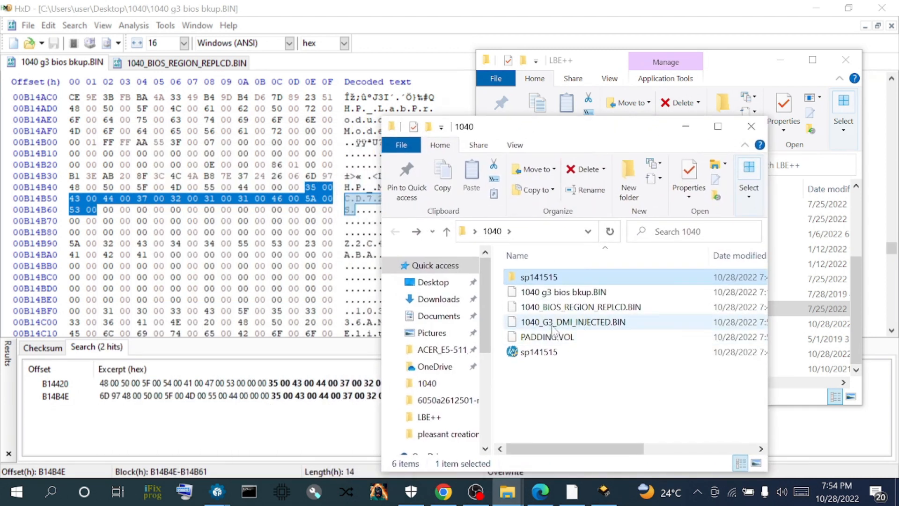
left_click_drag(554, 323, 474, 42)
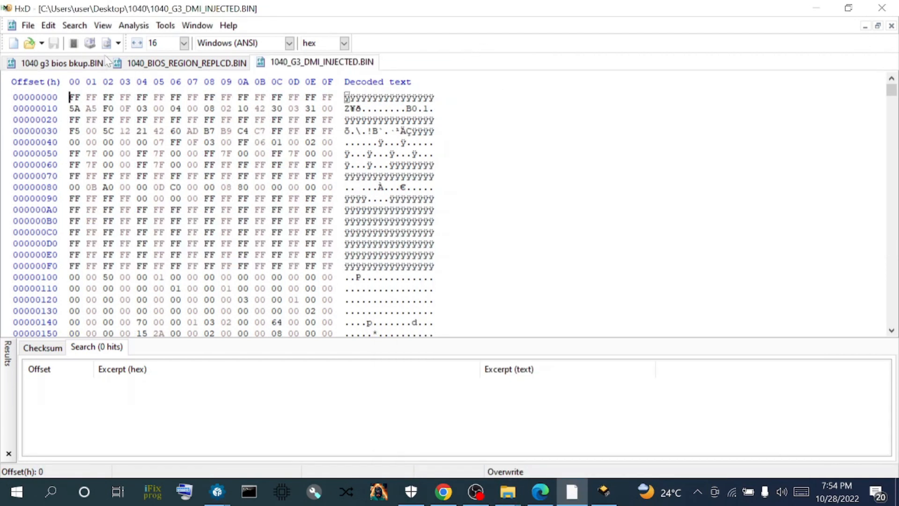
left_click(74, 27)
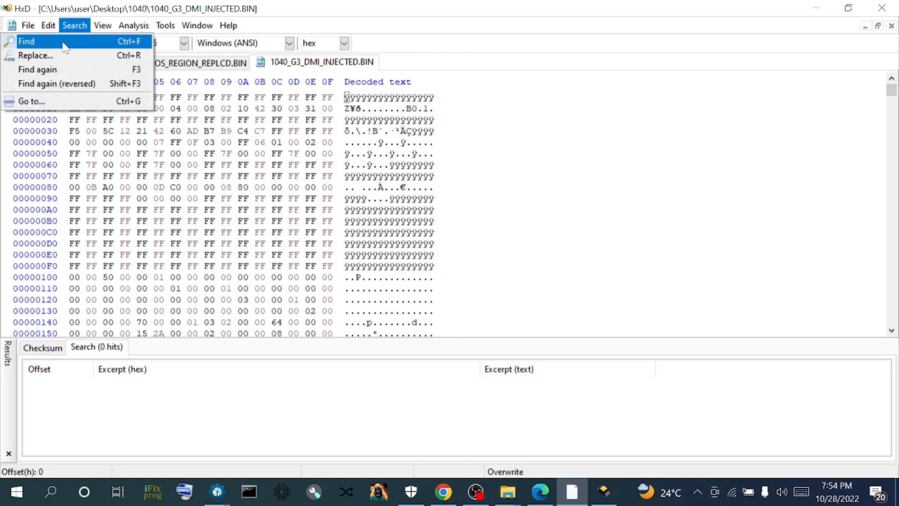
left_click(65, 43)
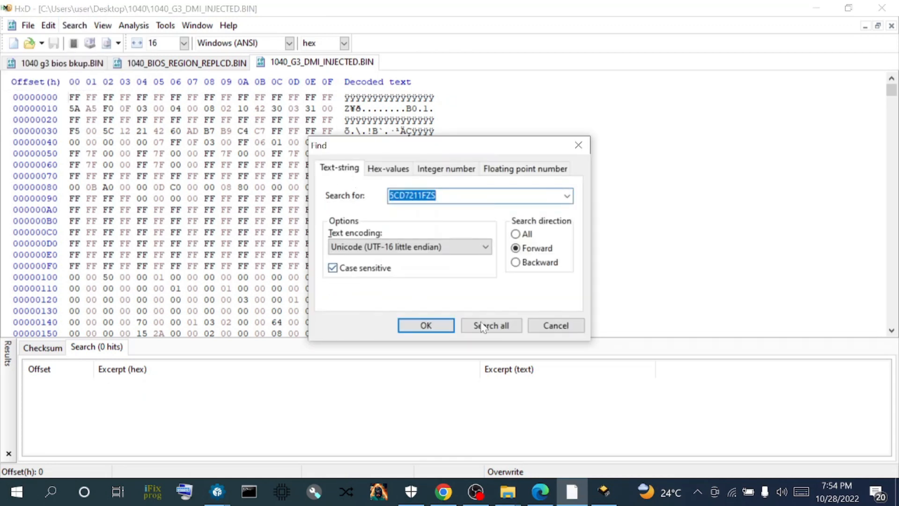
left_click(495, 327)
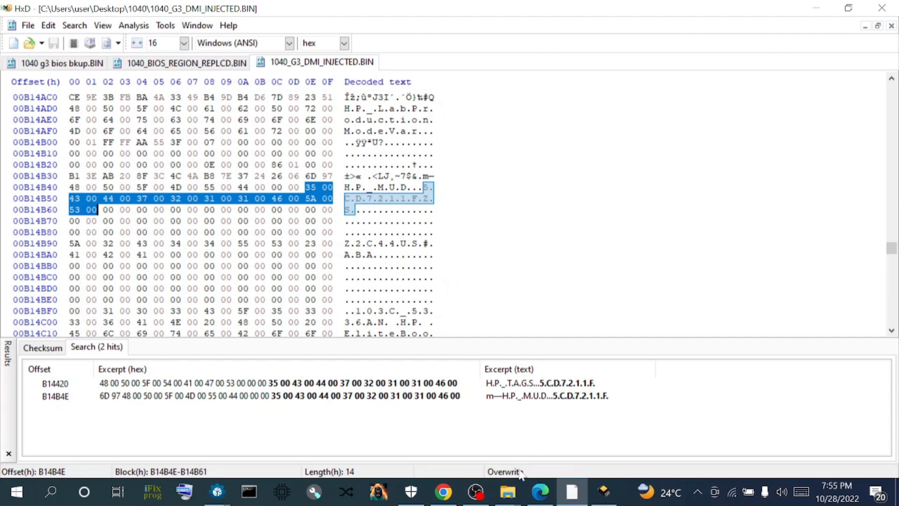
- Load 1040_G3_DMI_INJECTED.BIN in LBE++ to check its DMI, then minimise LBE++ and bring up OBS
left_click(603, 491)
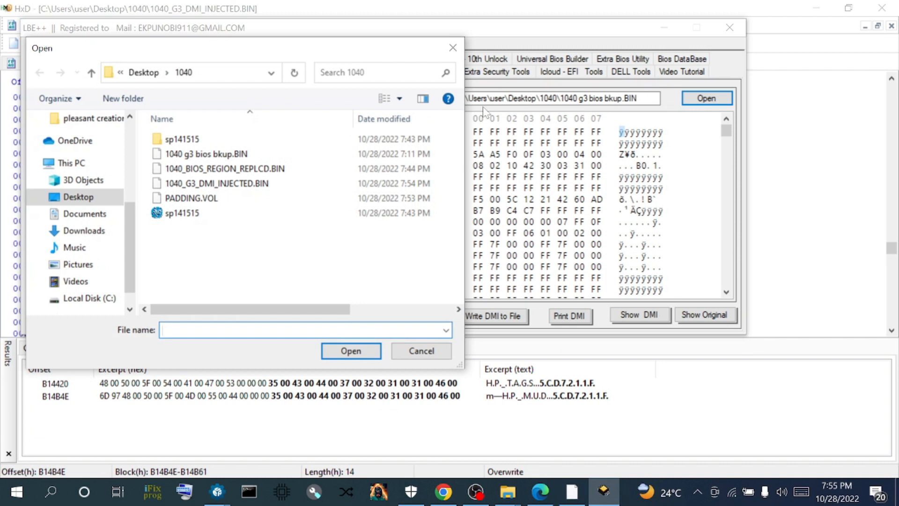
double_click(196, 183)
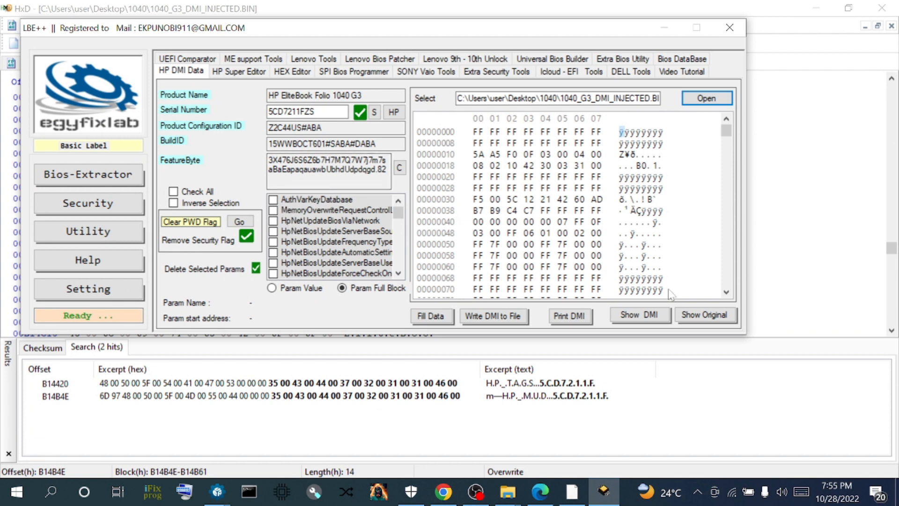
left_click(604, 491)
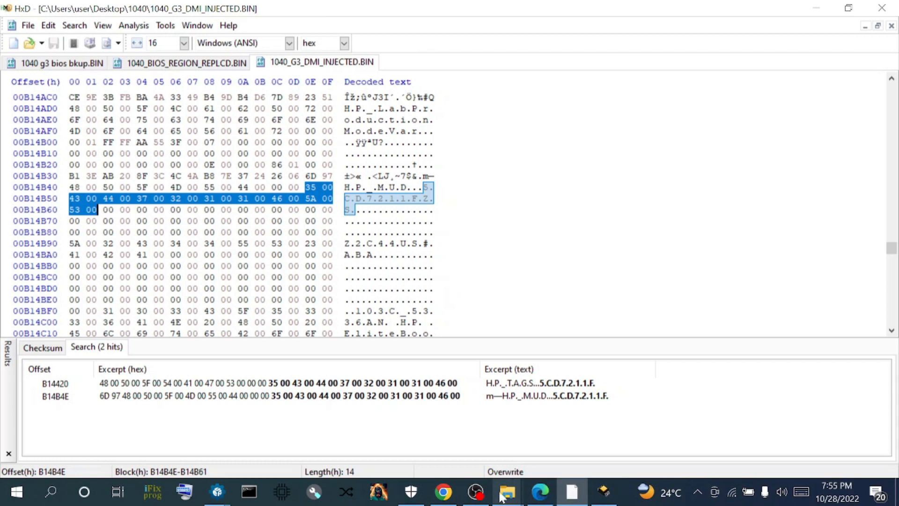
left_click(476, 492)
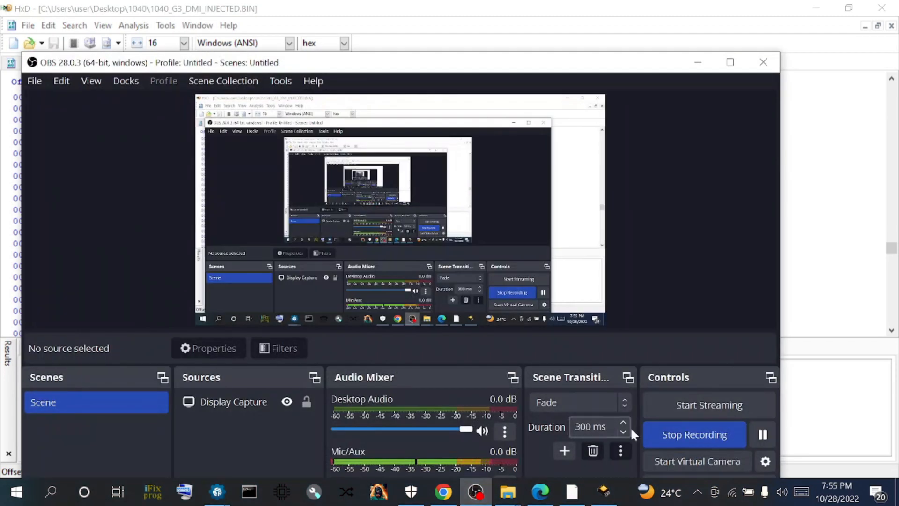